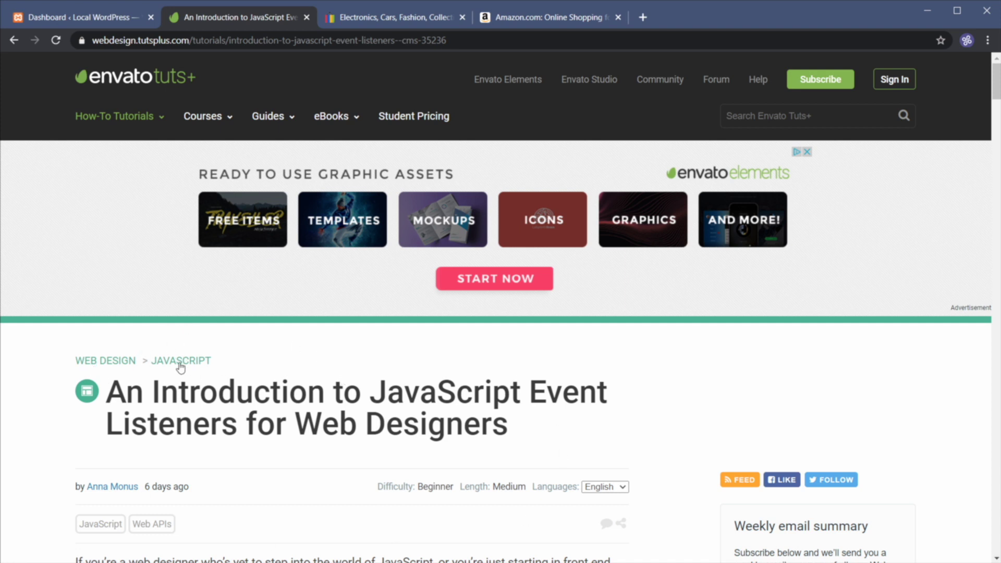
# Open the $55.60 Adidas Kumacross 2.0 sunglasses deal from eBay's Daily Deals
pyautogui.click(393, 14)
pyautogui.scroll(-5, 536, 372)
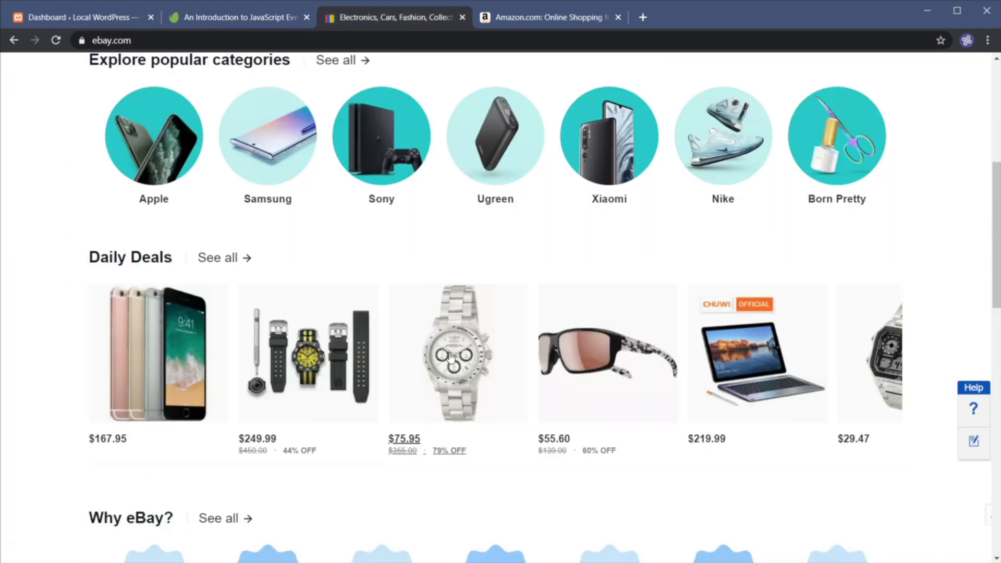
pyautogui.scroll(1, 536, 373)
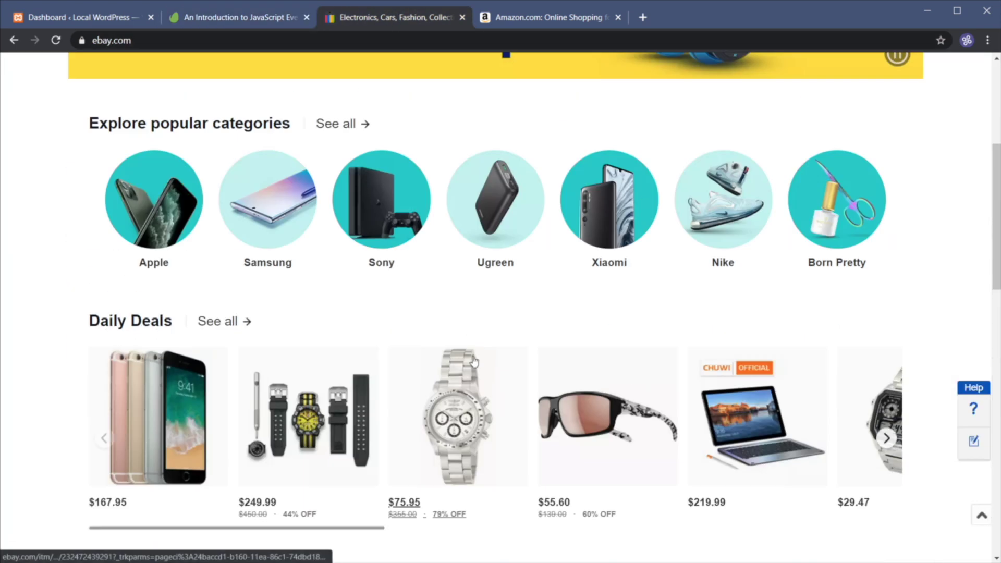
pyautogui.click(608, 417)
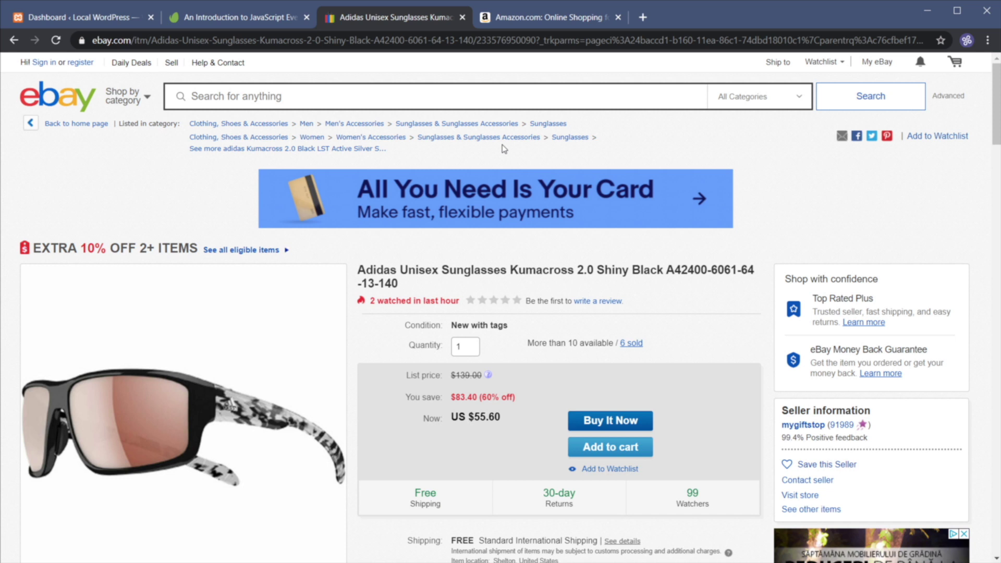
# On Amazon, browse the AmazonBasics results and open the 100-count AAA batteries product
pyautogui.click(571, 18)
pyautogui.scroll(-5, 573, 309)
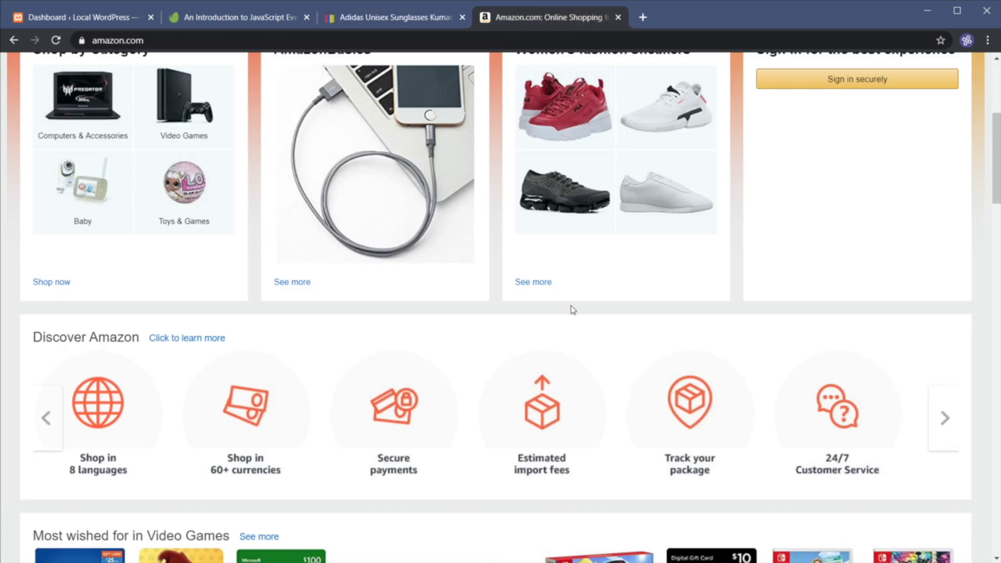
pyautogui.scroll(5, 571, 308)
pyautogui.click(479, 420)
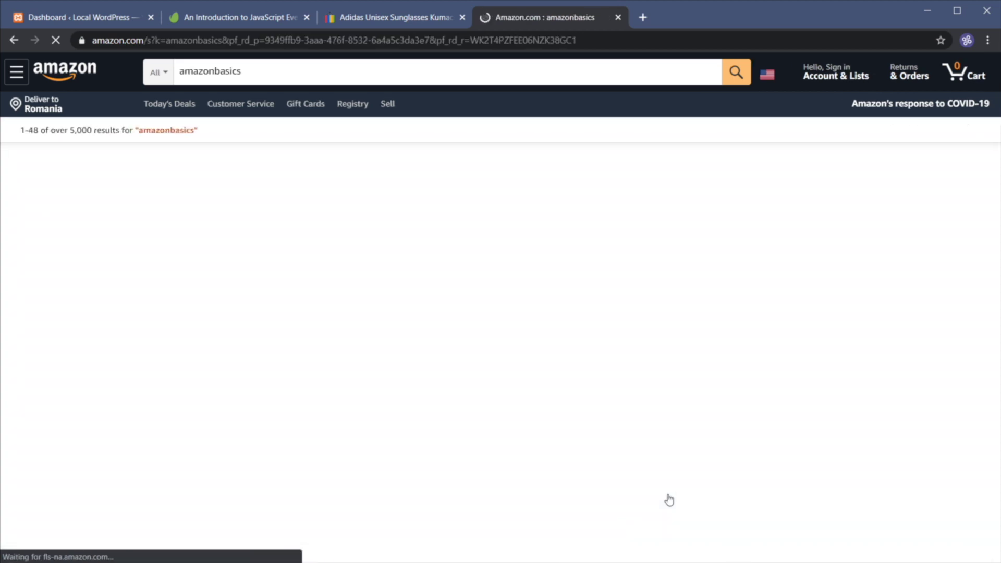
pyautogui.scroll(-4, 334, 355)
pyautogui.scroll(4, 342, 325)
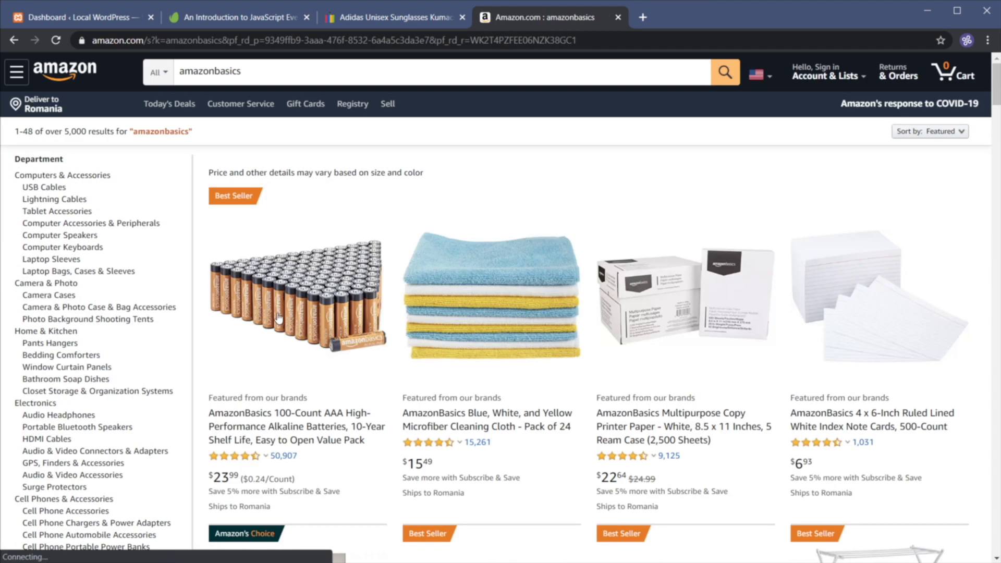
pyautogui.click(301, 269)
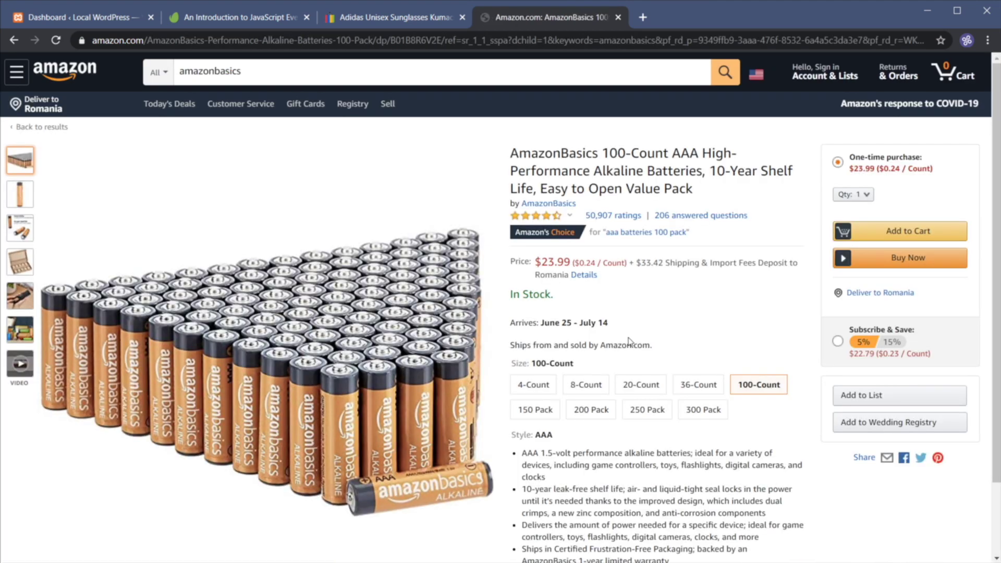
# Open the sponsored EBL Alkaline AAA Batteries 28-pack product page
pyautogui.scroll(-10, 632, 344)
pyautogui.click(553, 400)
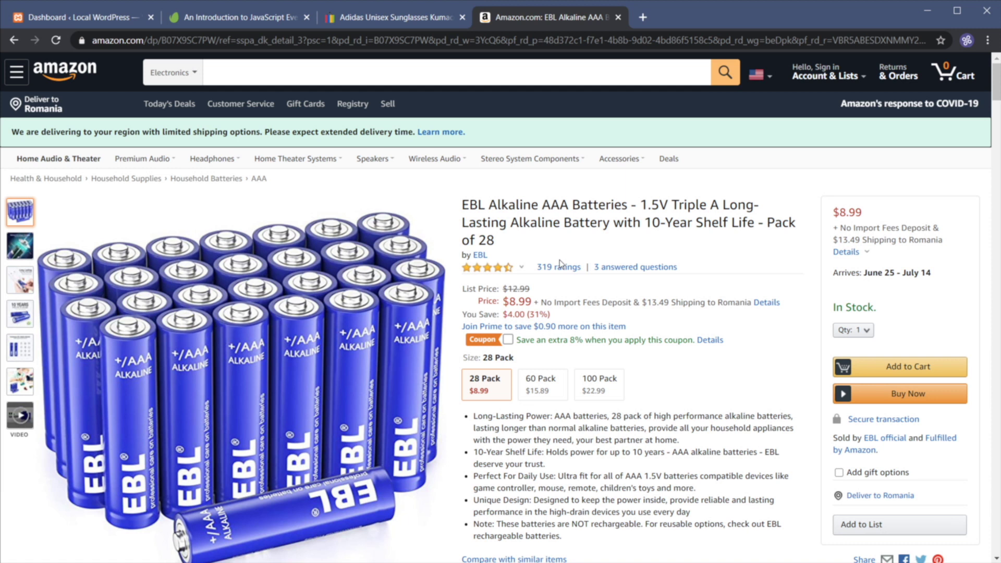
pyautogui.press('Tab')
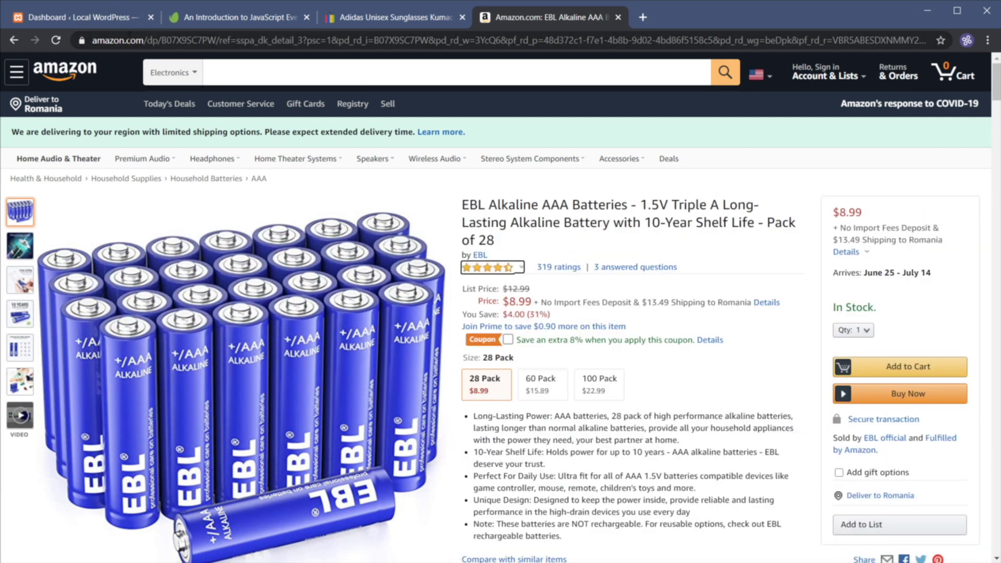
# Switch back to the Local WordPress admin Dashboard tab
pyautogui.click(99, 17)
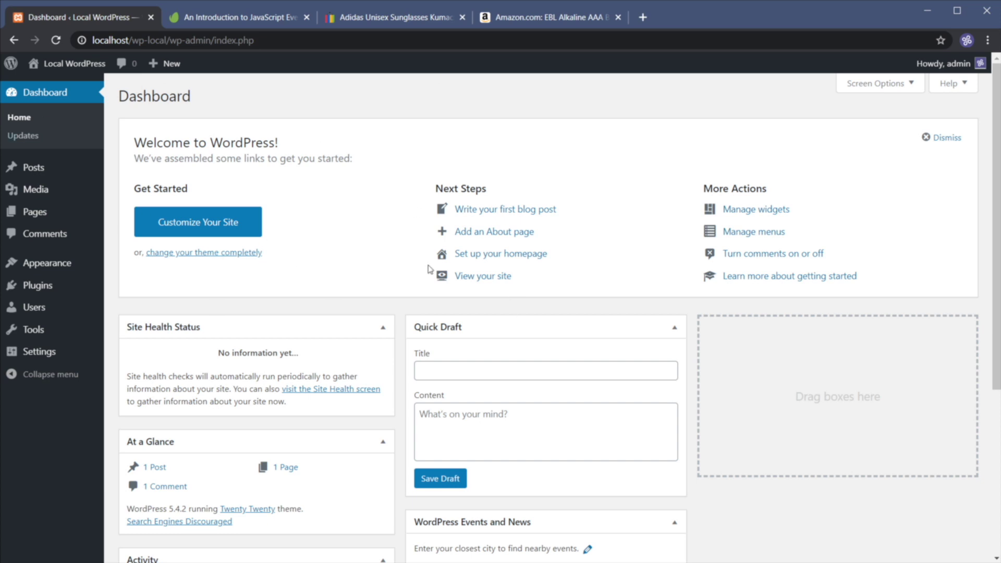
# Search the plugin directory for 'breadcrumbs', then install and activate Yoast SEO
pyautogui.click(38, 286)
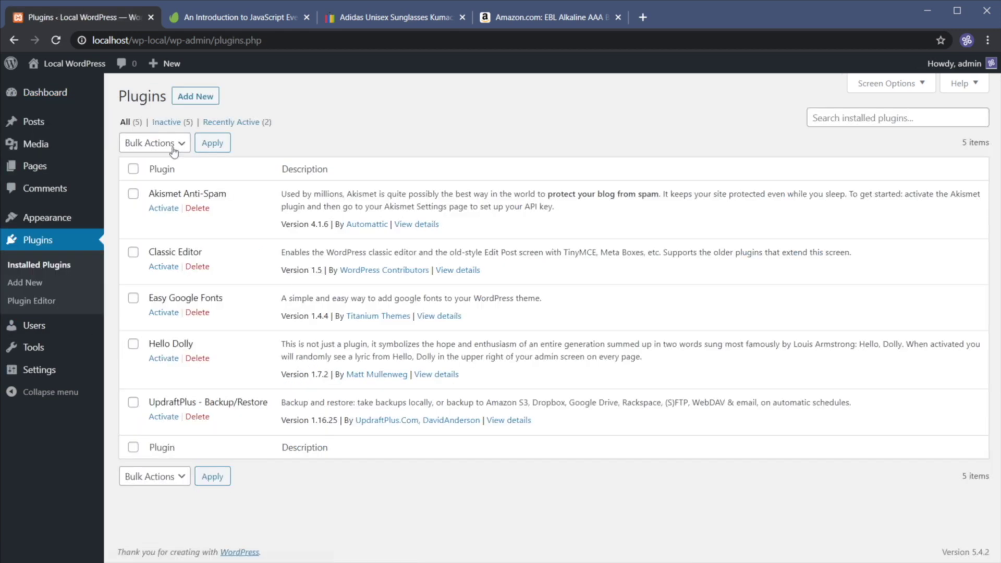
pyautogui.click(196, 95)
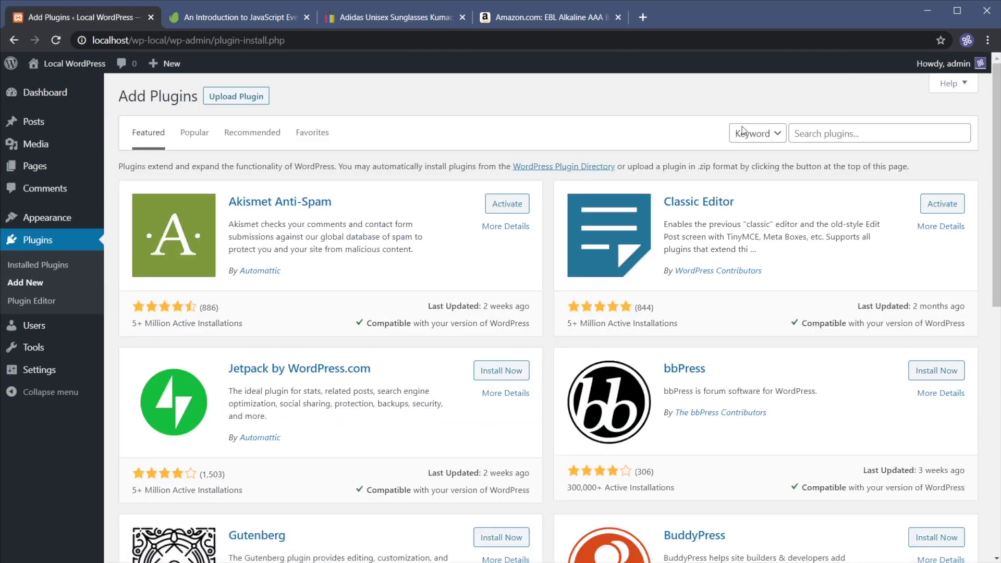
pyautogui.click(819, 131)
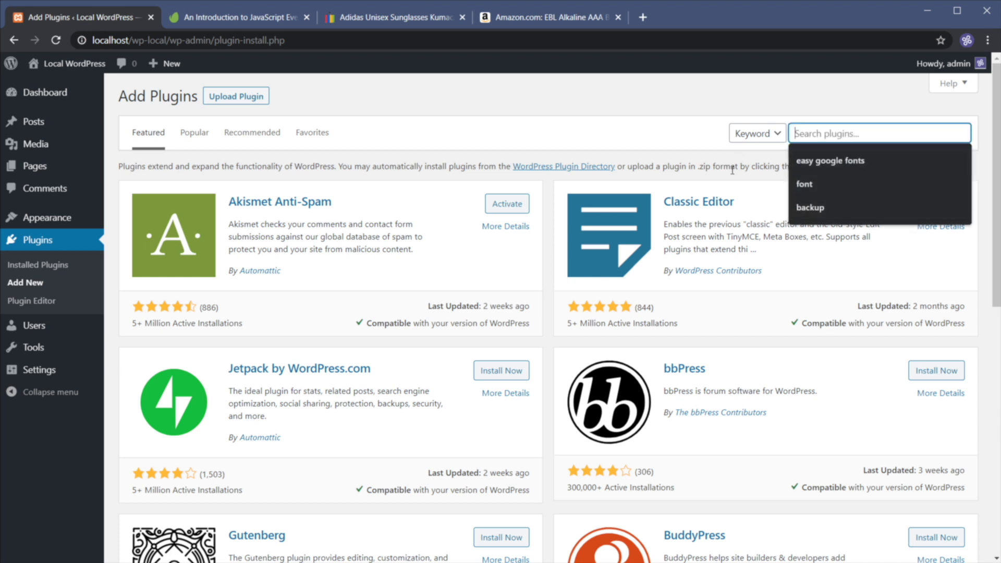
pyautogui.write('breadcrumbs')
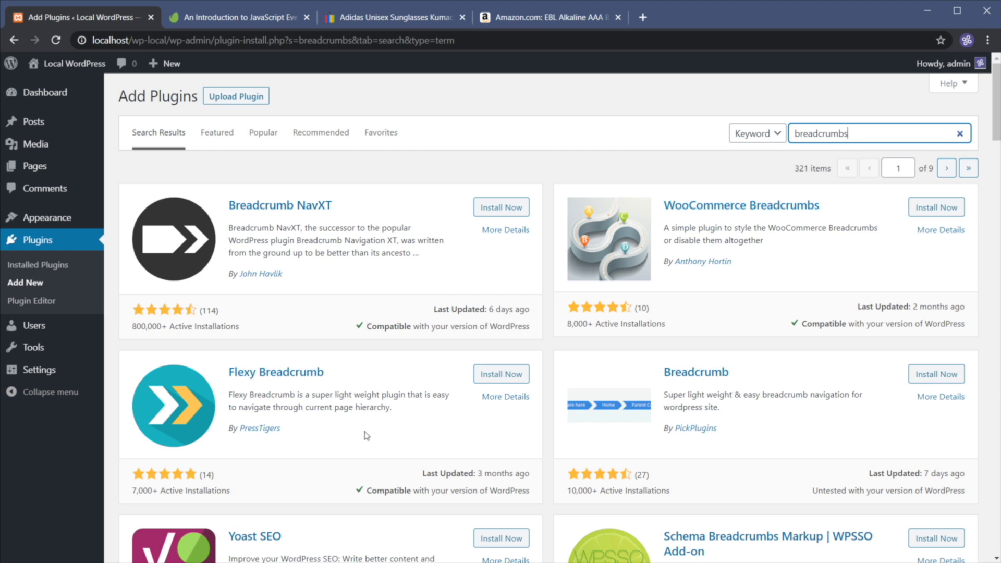
pyautogui.scroll(-5, 414, 409)
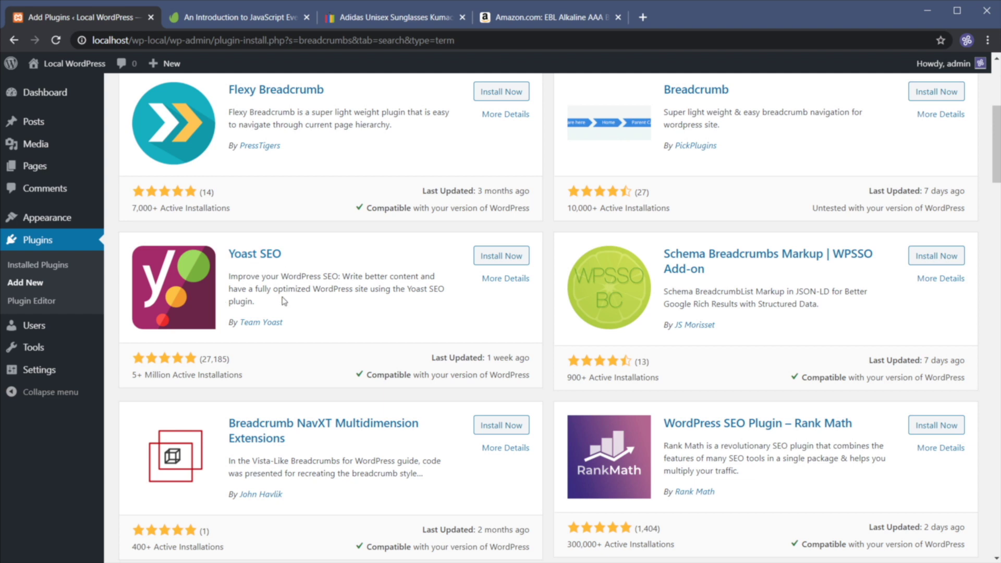
pyautogui.click(520, 257)
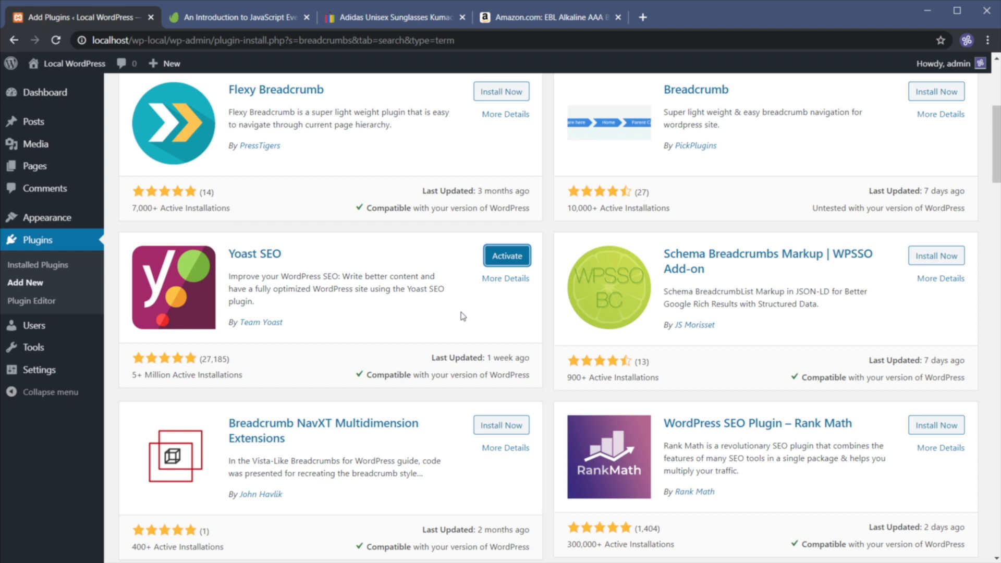
pyautogui.click(519, 263)
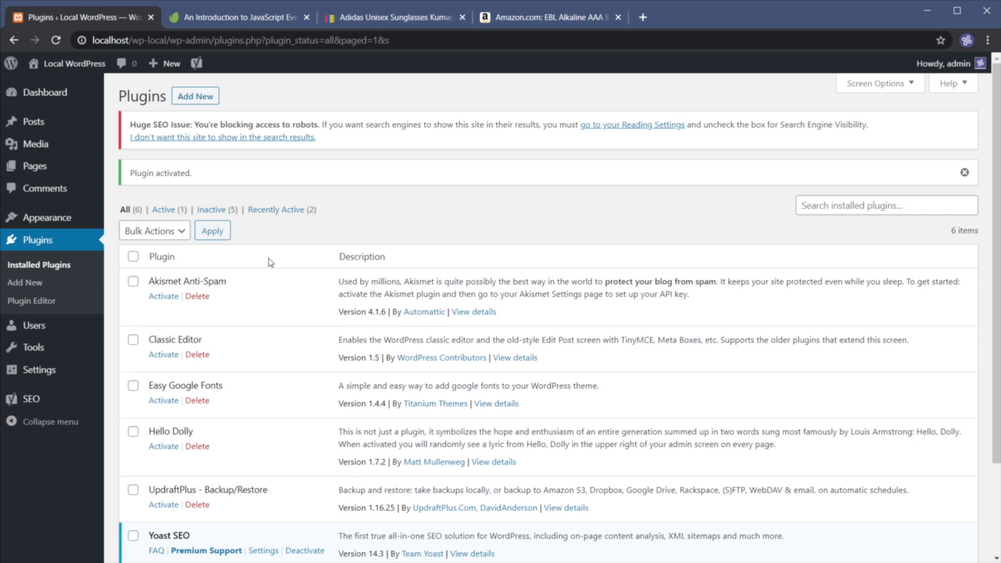
# Set Enable Breadcrumbs to Enabled on Yoast SEO's Search Appearance Breadcrumbs tab
pyautogui.scroll(-3, 274, 342)
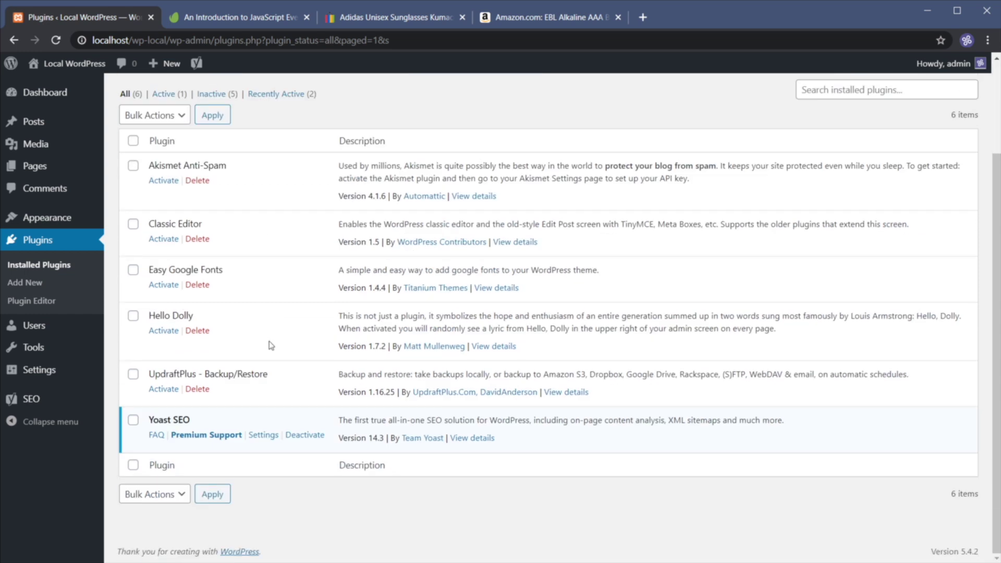
pyautogui.scroll(3, 280, 353)
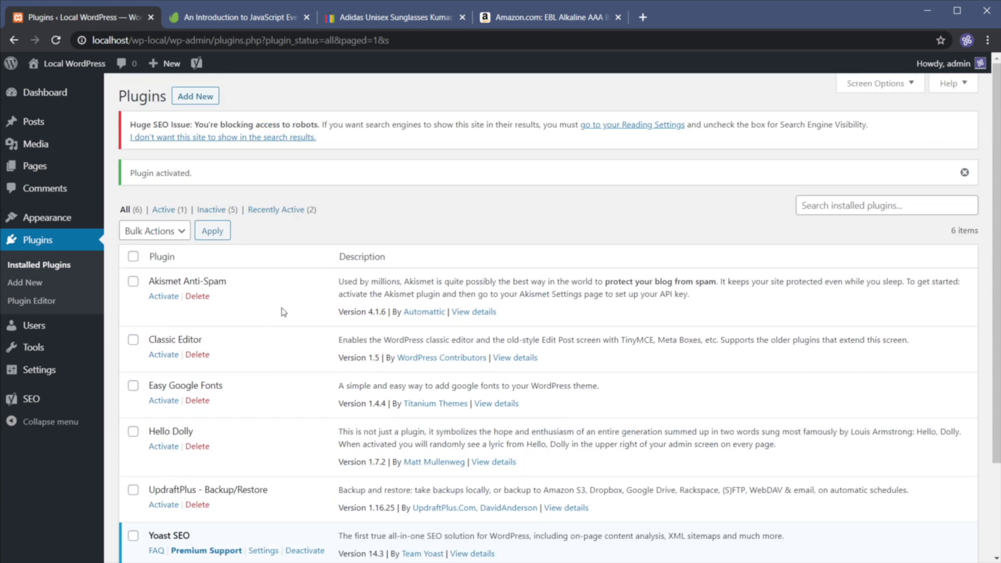
pyautogui.moveTo(41, 405)
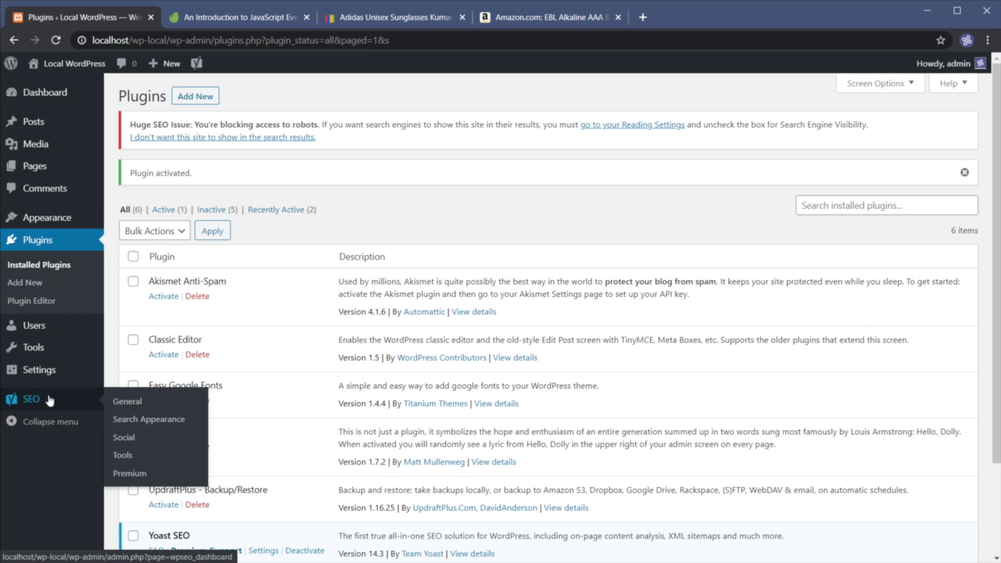
pyautogui.click(152, 421)
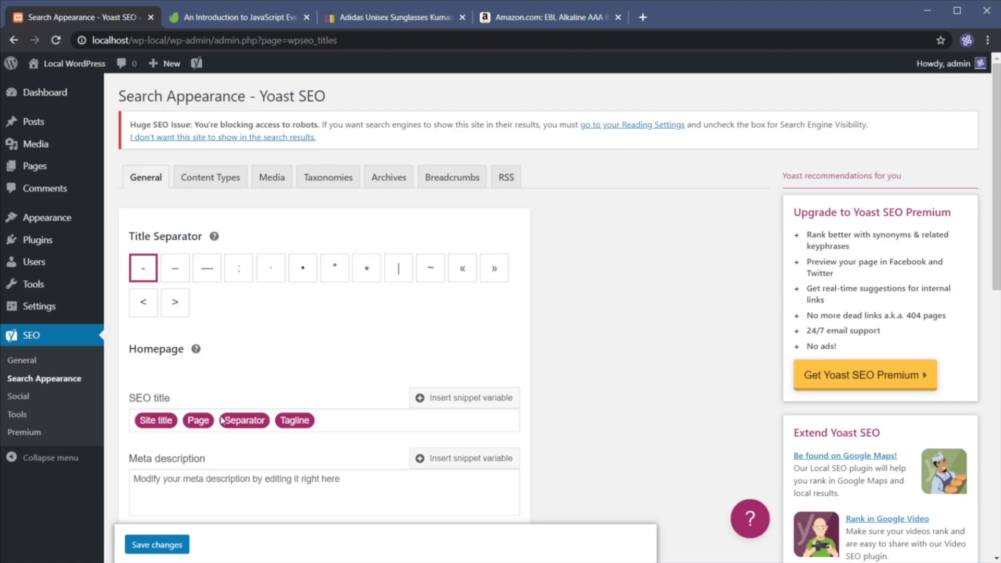
pyautogui.click(464, 182)
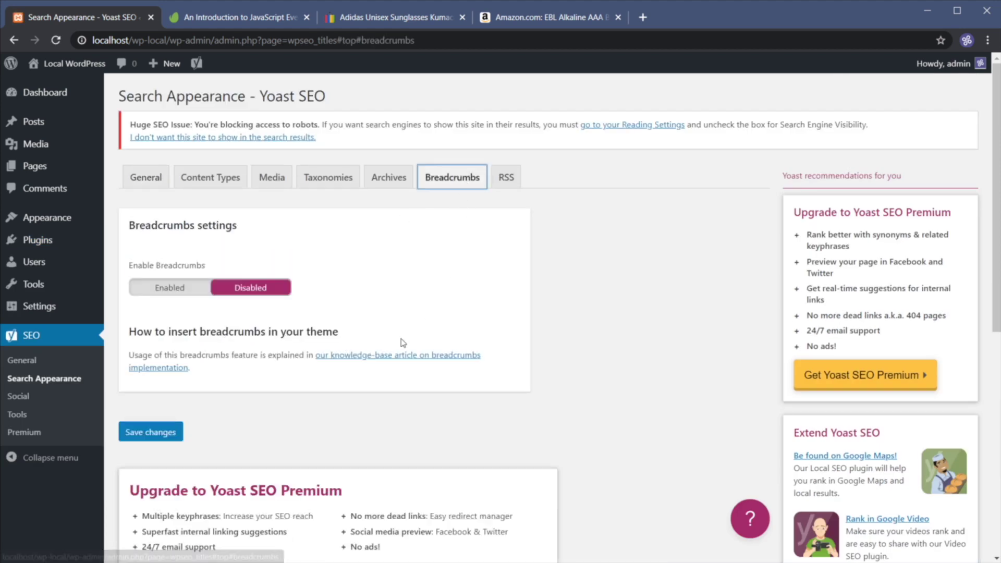
pyautogui.click(160, 288)
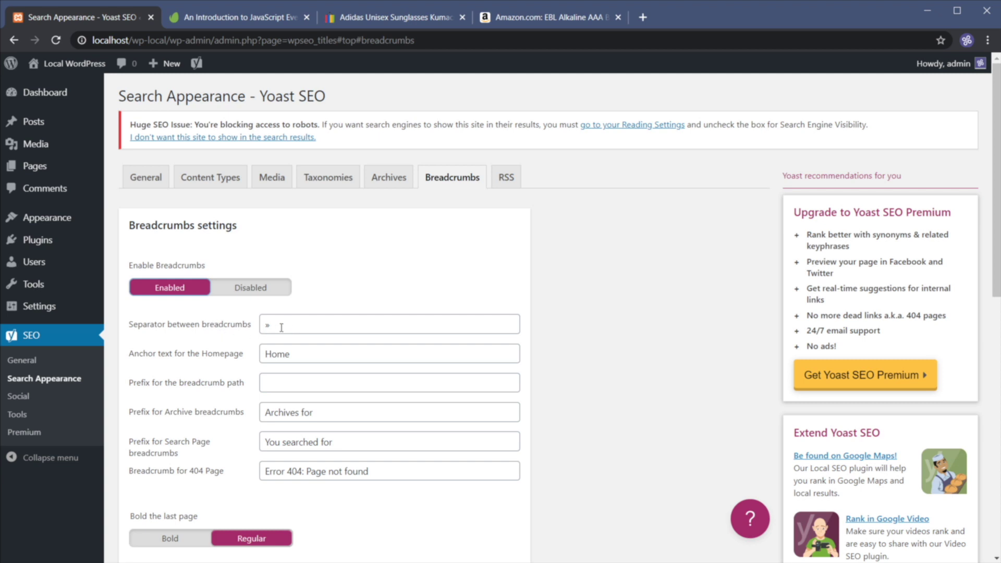
pyautogui.scroll(-5, 319, 312)
pyautogui.scroll(5, 319, 312)
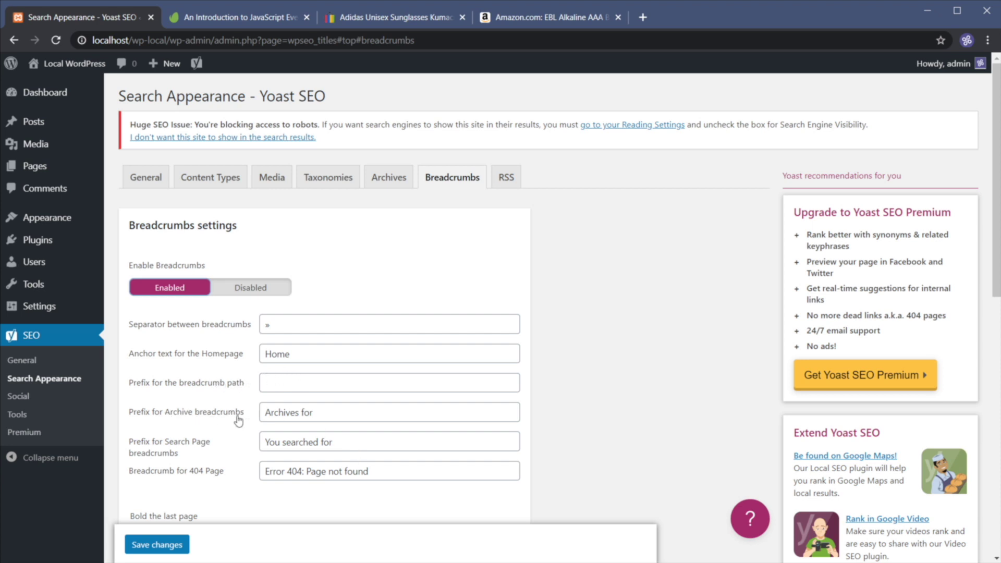
pyautogui.scroll(-5, 355, 406)
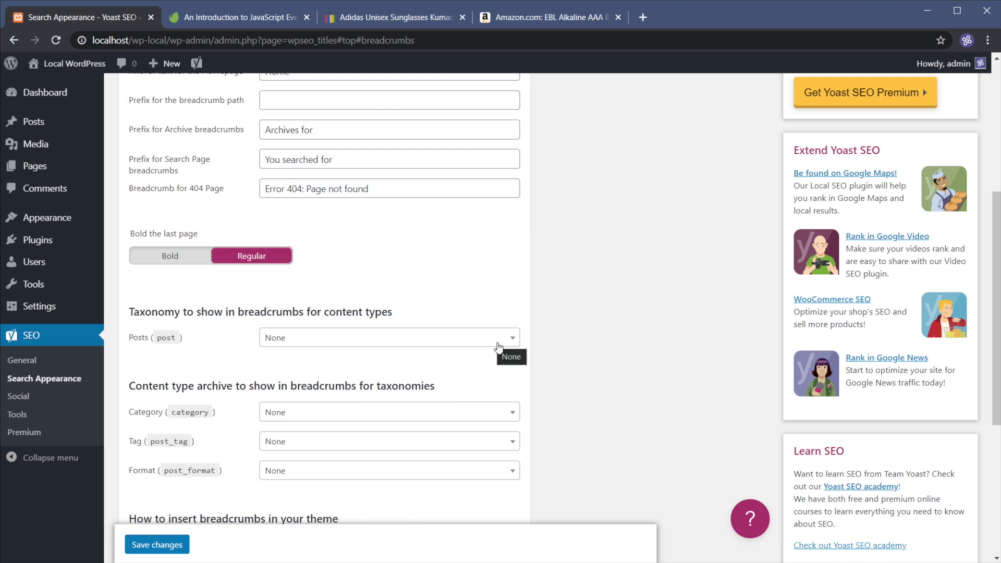
pyautogui.scroll(-5, 498, 347)
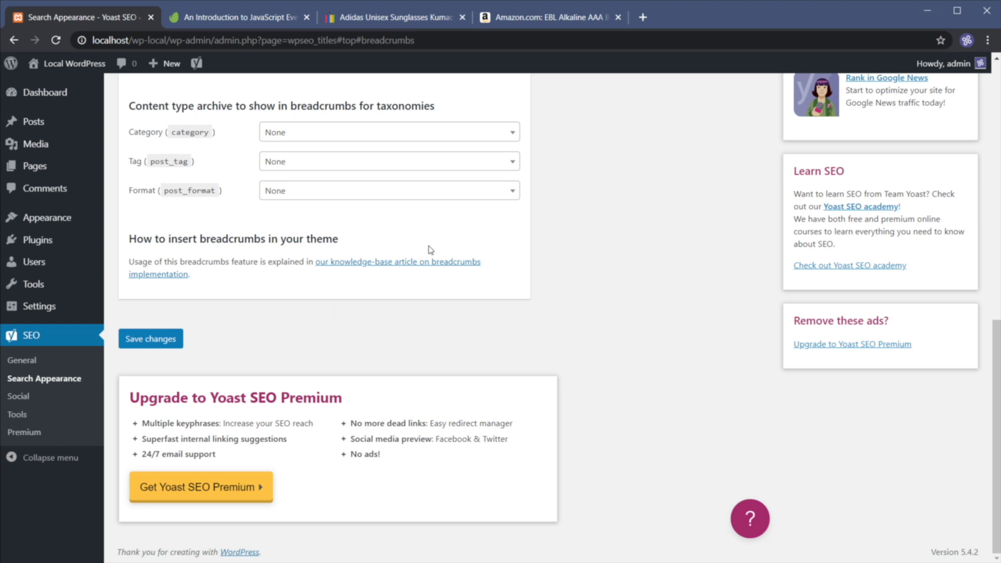
# Open Yoast's breadcrumbs implementation article and select its yoast_breadcrumb PHP snippet
pyautogui.click(349, 265)
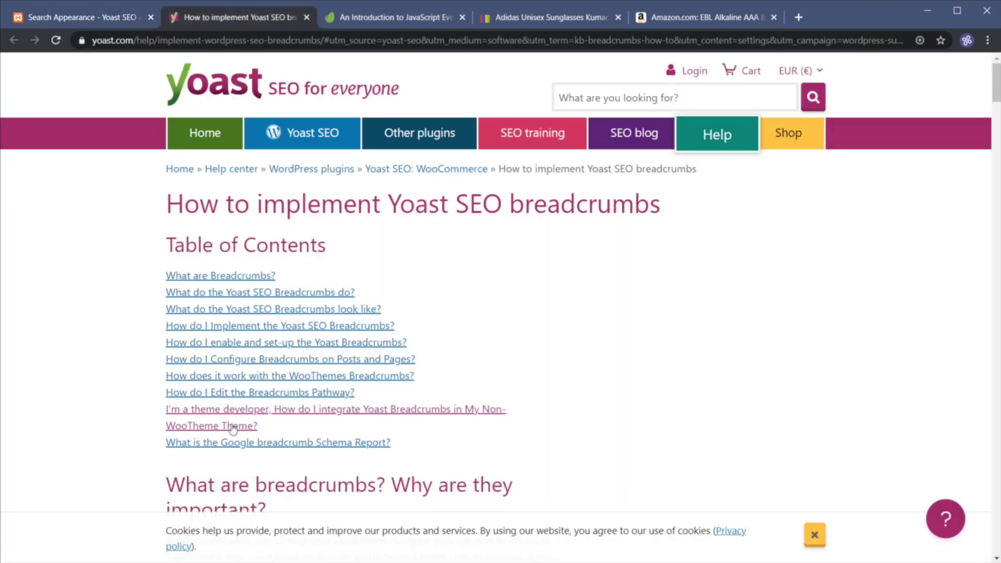
pyautogui.click(268, 327)
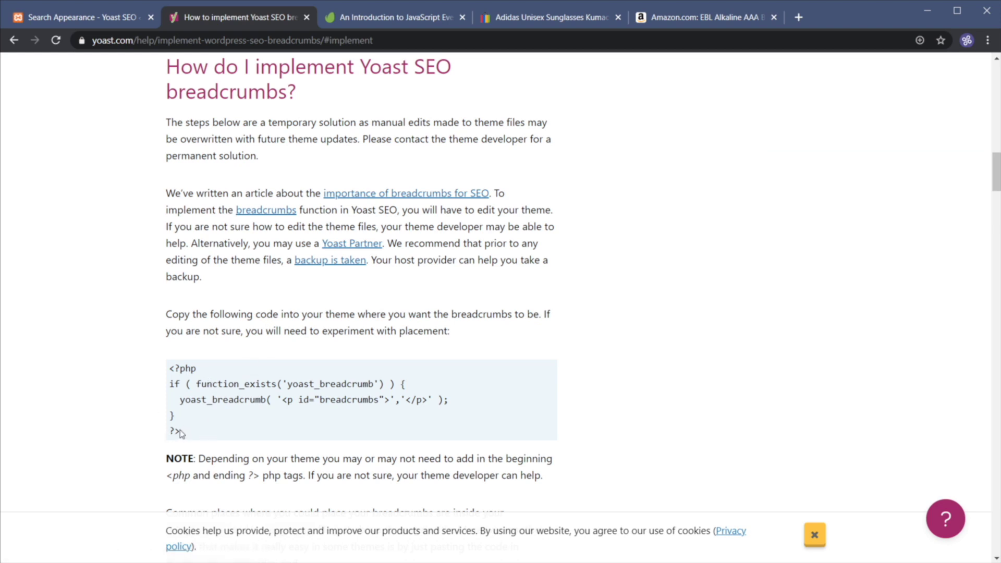
pyautogui.moveTo(179, 433); pyautogui.dragTo(170, 370)
pyautogui.hotkey('ctrl', 'c')
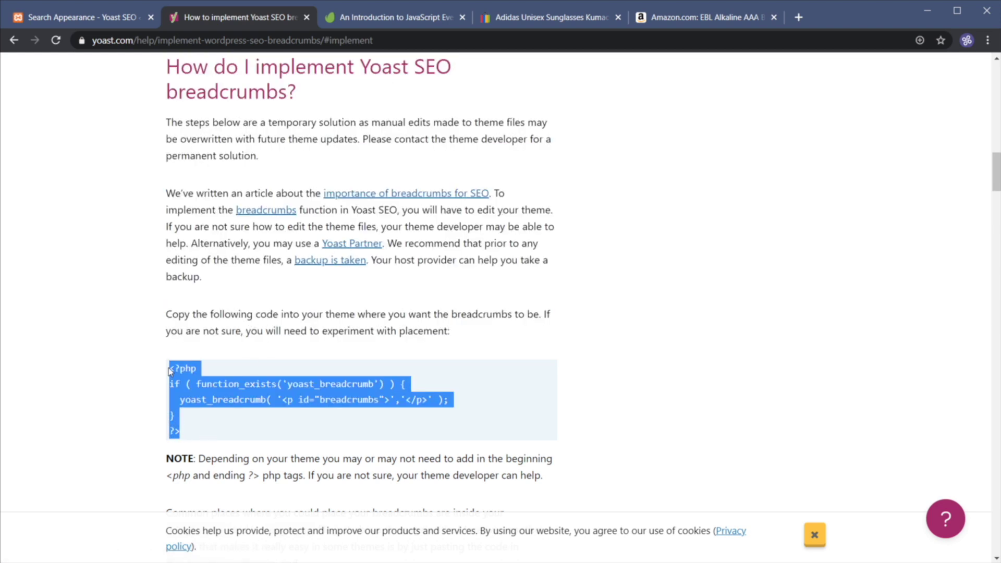
pyautogui.click(115, 23)
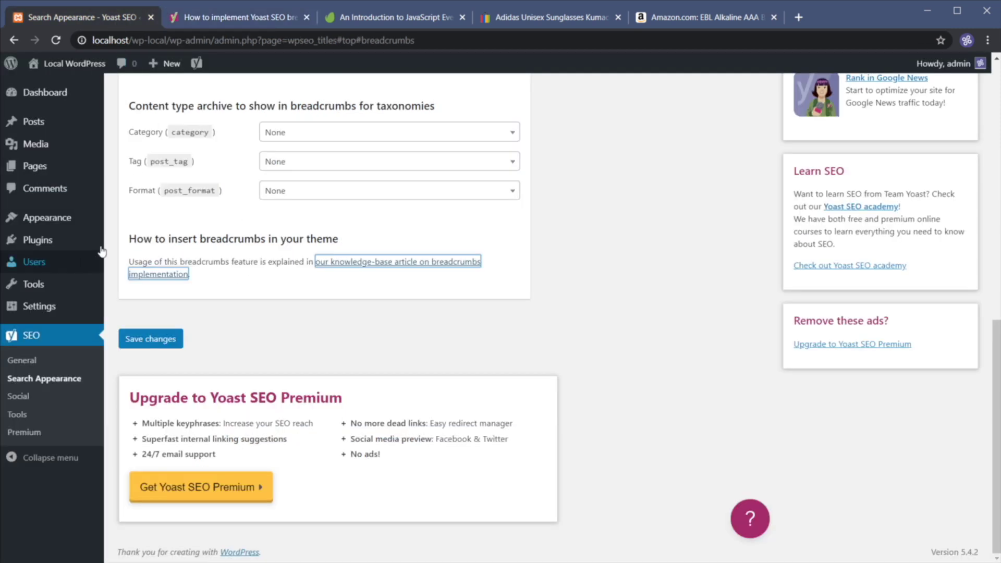
# Open the Theme Editor, close the eBay and Amazon tabs, and load the Theme Header (header.php)
pyautogui.moveTo(56, 218)
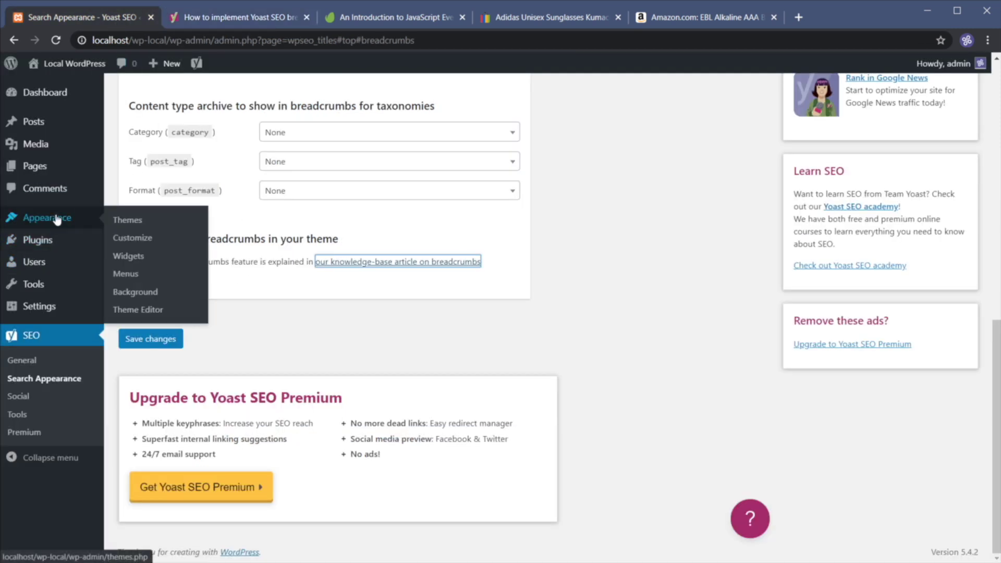
pyautogui.middleClick(146, 312)
pyautogui.click(338, 18)
pyautogui.middleClick(499, 20)
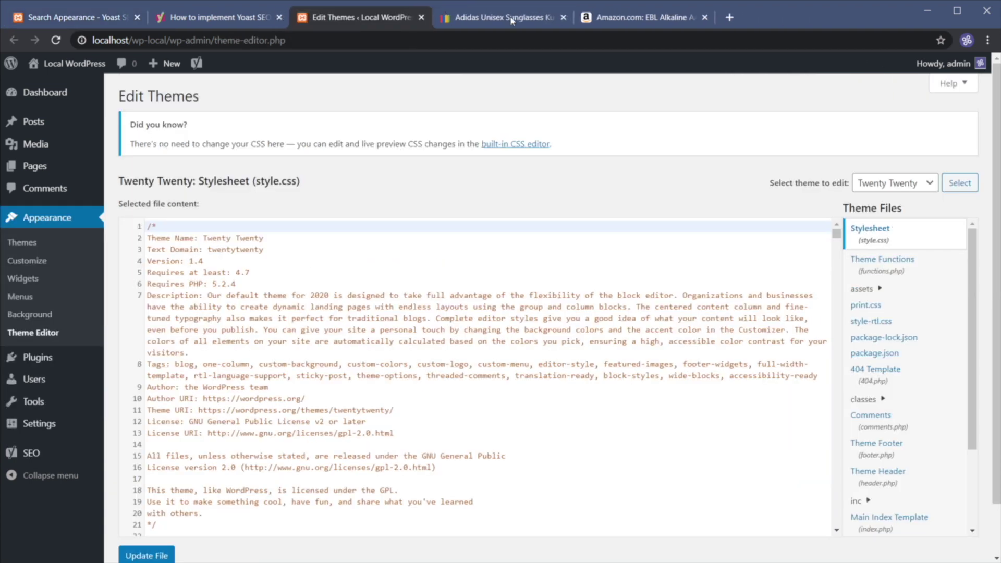
pyautogui.middleClick(511, 19)
pyautogui.middleClick(512, 18)
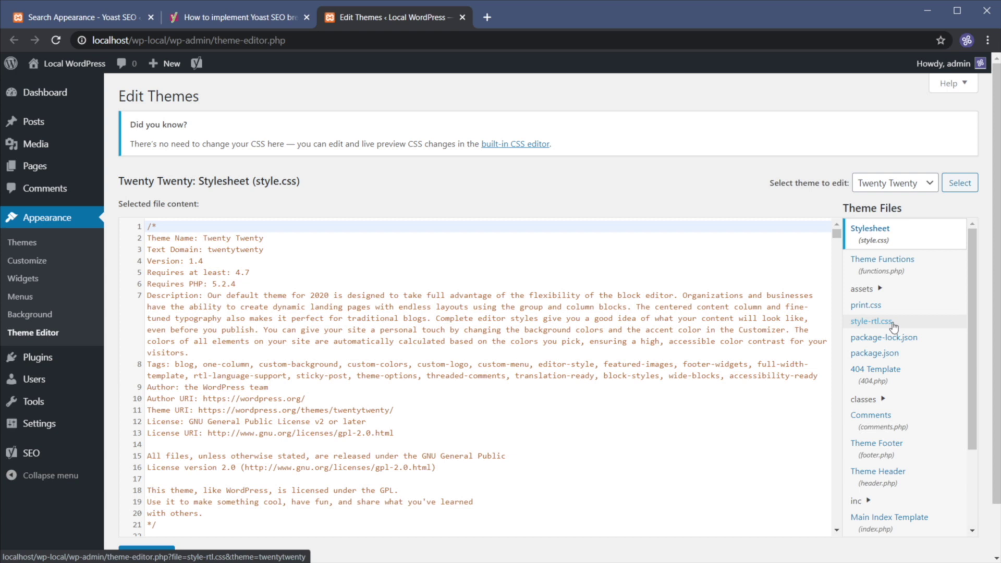
pyautogui.moveTo(973, 328); pyautogui.dragTo(968, 405)
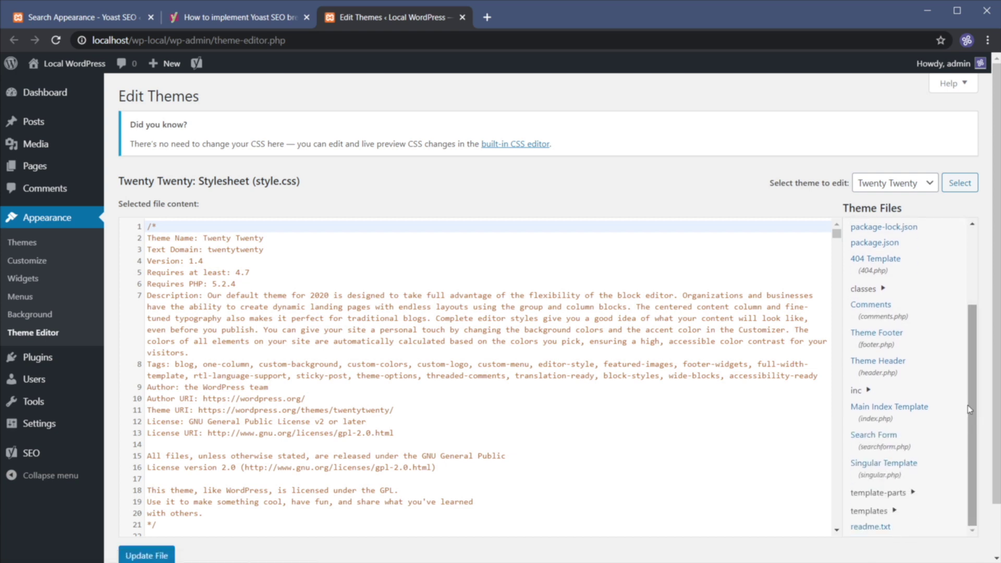
pyautogui.click(877, 372)
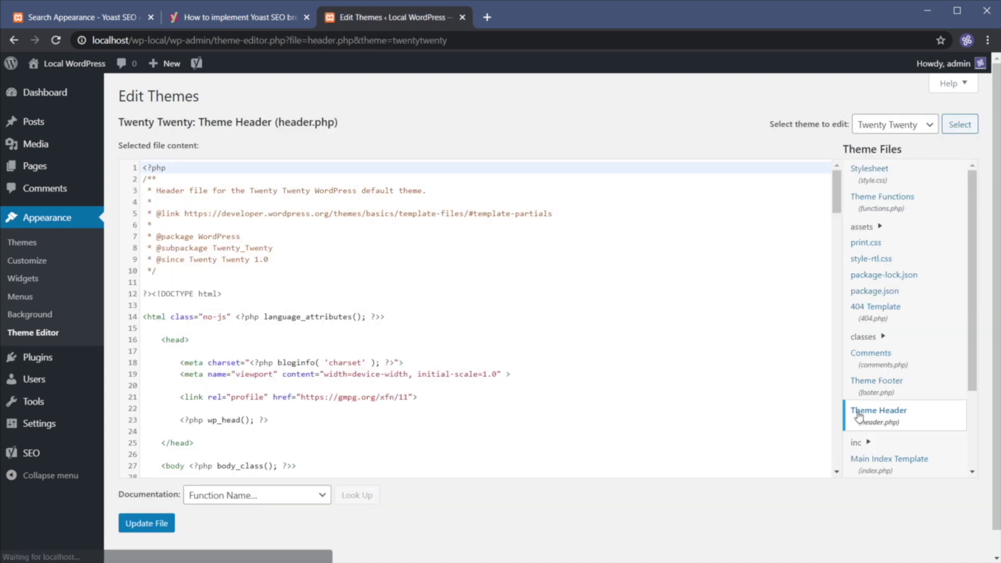
# Paste the yoast_breadcrumb snippet at the end of header.php, delete the duplicate <?php, and update the file
pyautogui.click(363, 336)
pyautogui.scroll(-4, 511, 349)
pyautogui.scroll(-20, 510, 349)
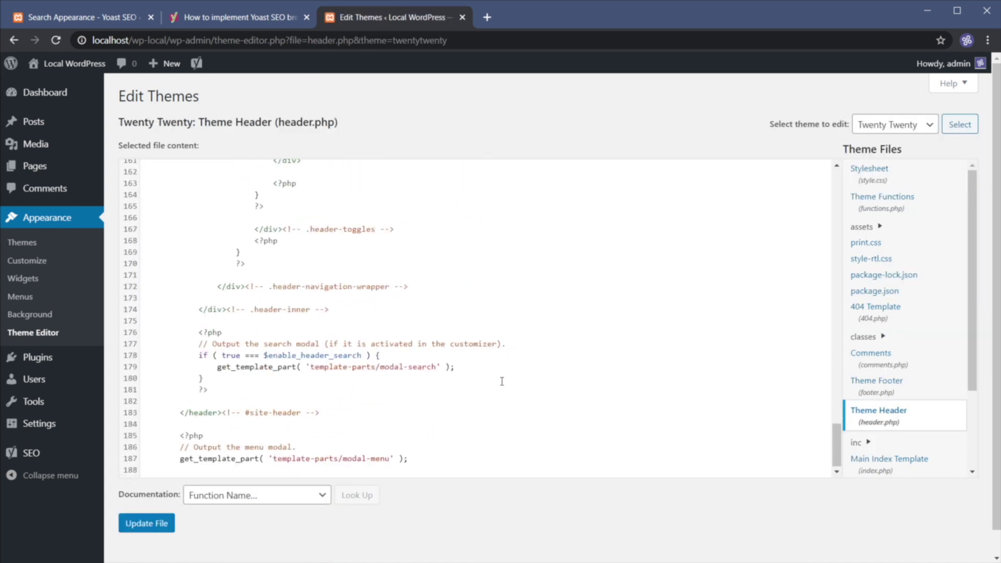
pyautogui.hotkey('ctrl', 'End')
pyautogui.hotkey('ctrl', 'v')
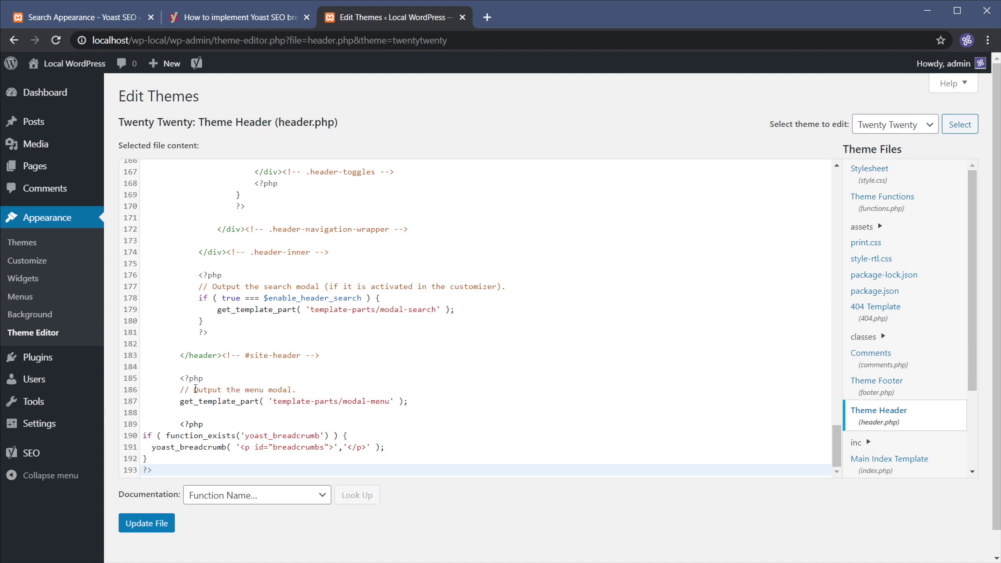
pyautogui.moveTo(181, 377); pyautogui.dragTo(417, 409)
pyautogui.click(416, 412)
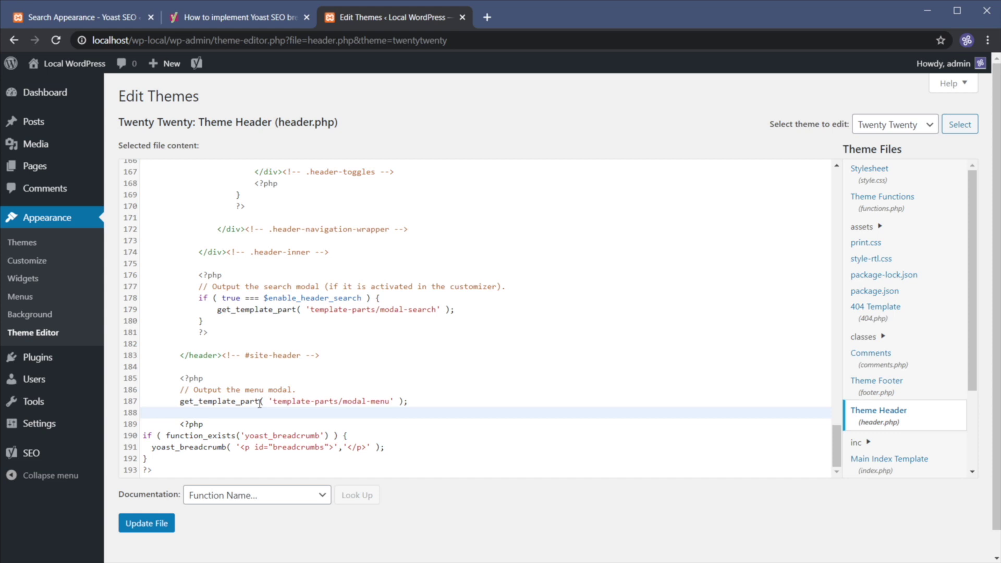
pyautogui.moveTo(208, 424); pyautogui.dragTo(181, 424)
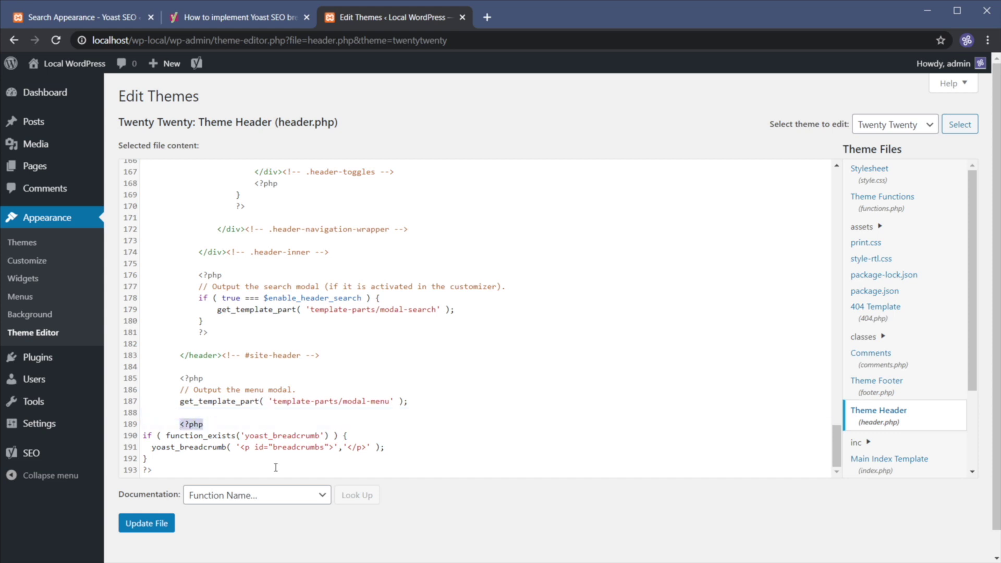
pyautogui.press('BackSpace')
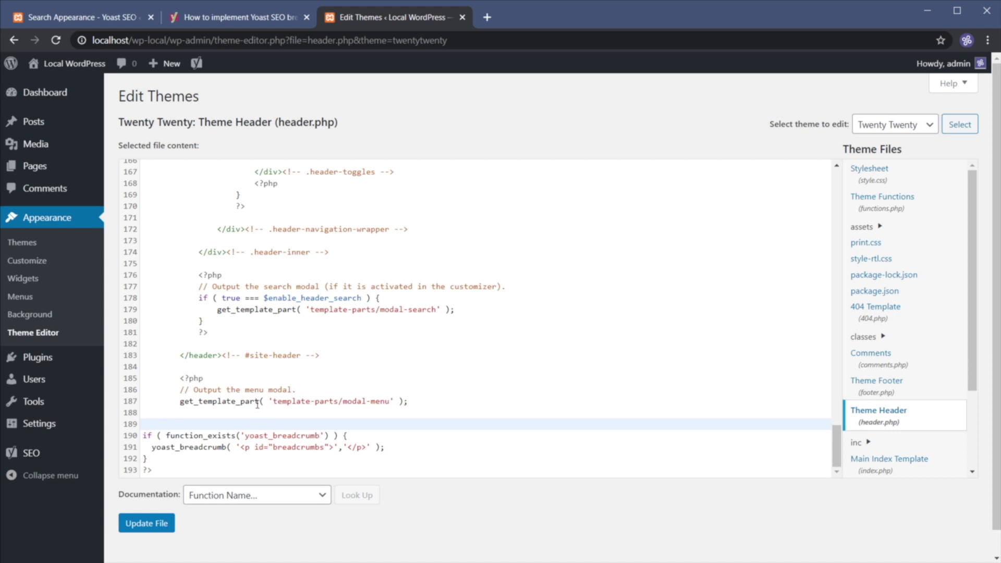
pyautogui.click(148, 523)
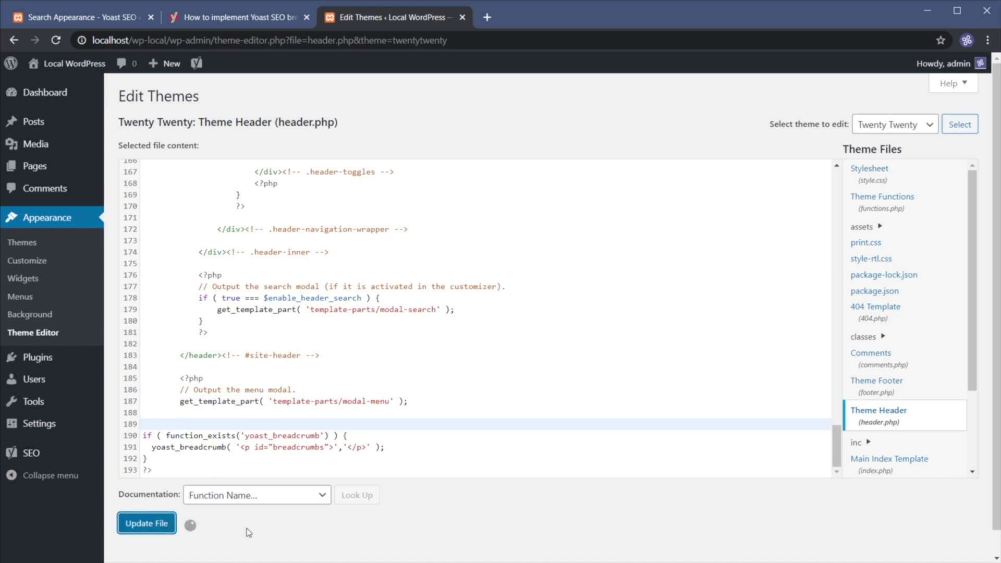
pyautogui.click(151, 18)
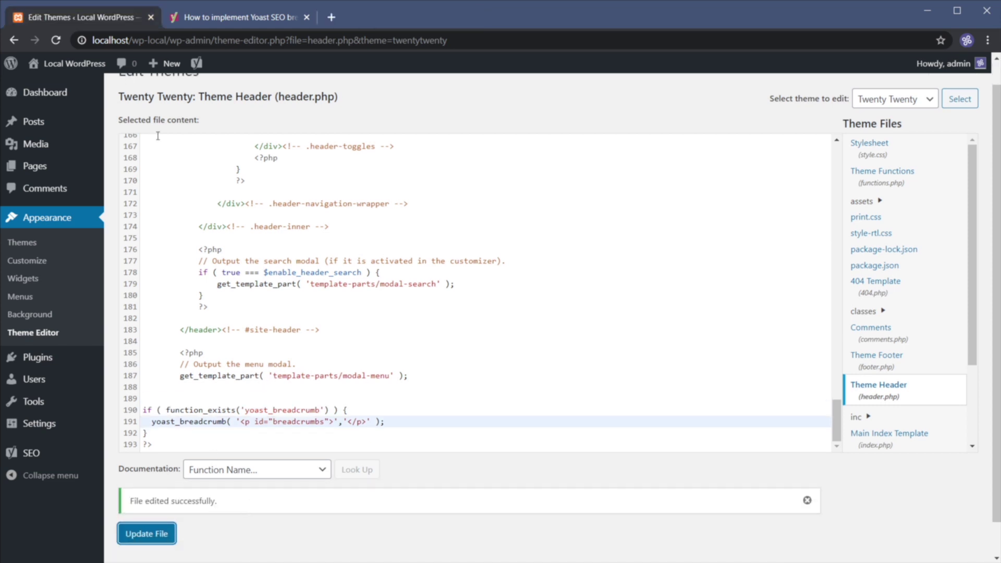
# Open the live site in a new tab and go to the Hello world! post
pyautogui.middleClick(80, 70)
pyautogui.click(242, 17)
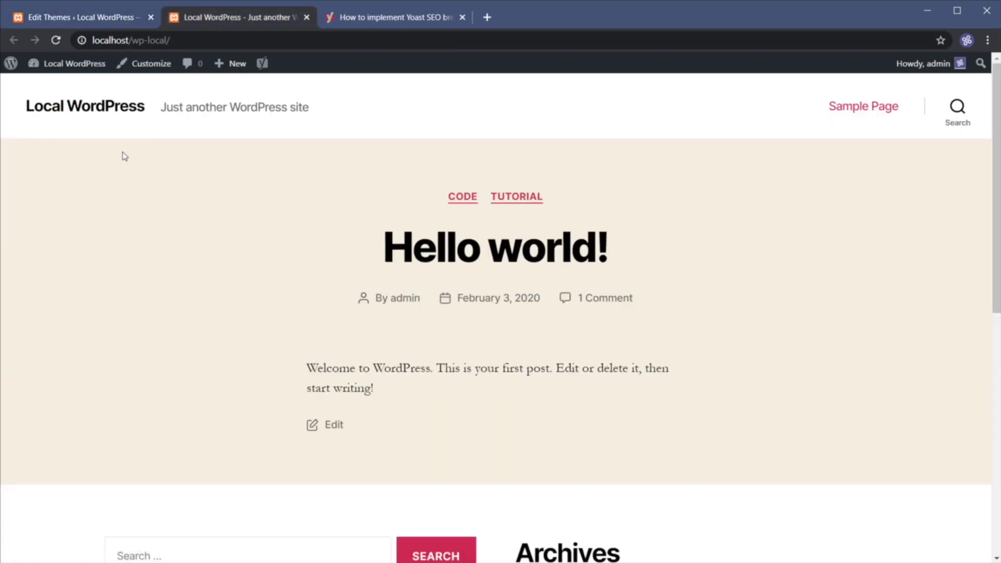
pyautogui.scroll(-1, 427, 274)
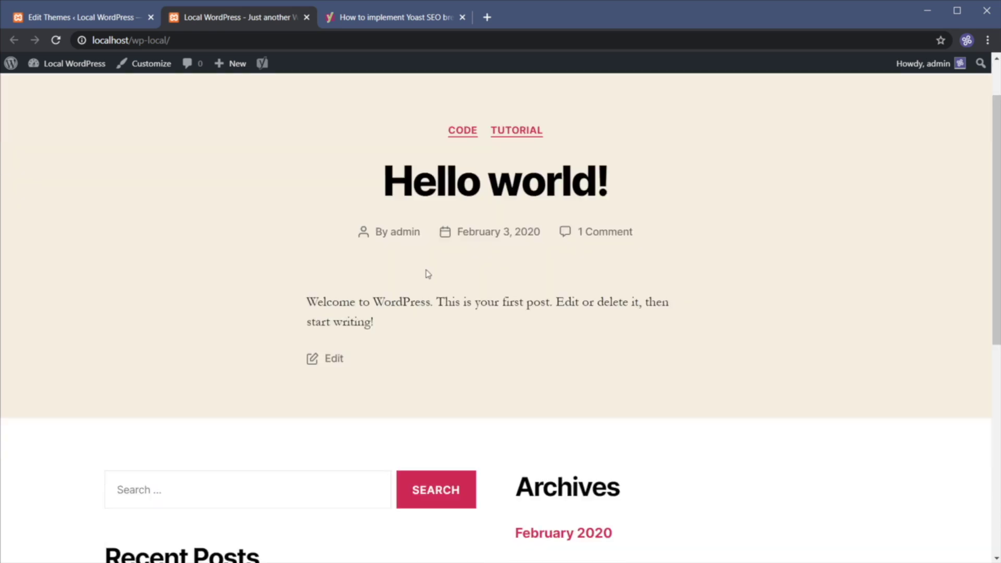
pyautogui.scroll(1, 428, 274)
pyautogui.click(424, 261)
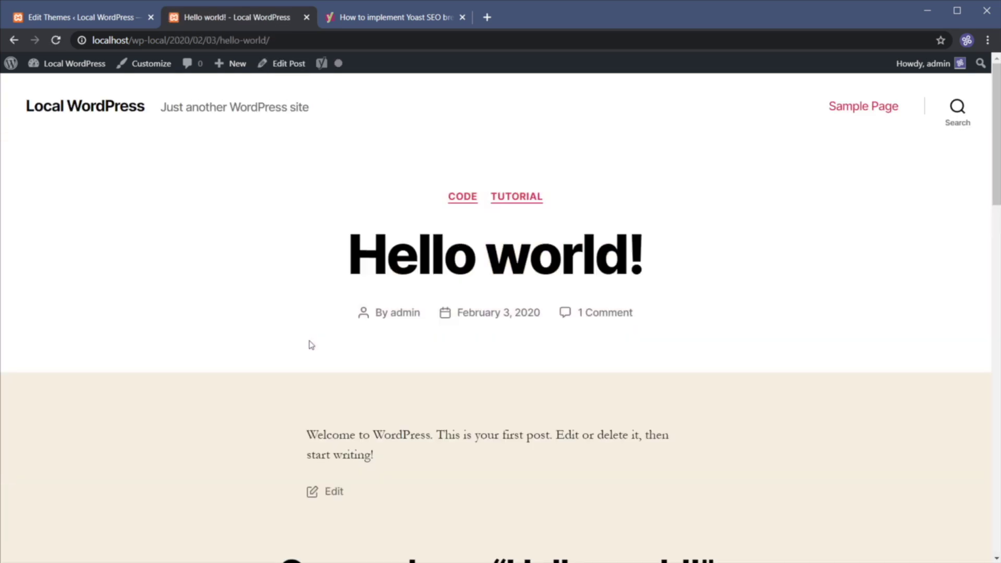
# Return to the header.php editor and select part of the breadcrumb code
pyautogui.click(101, 18)
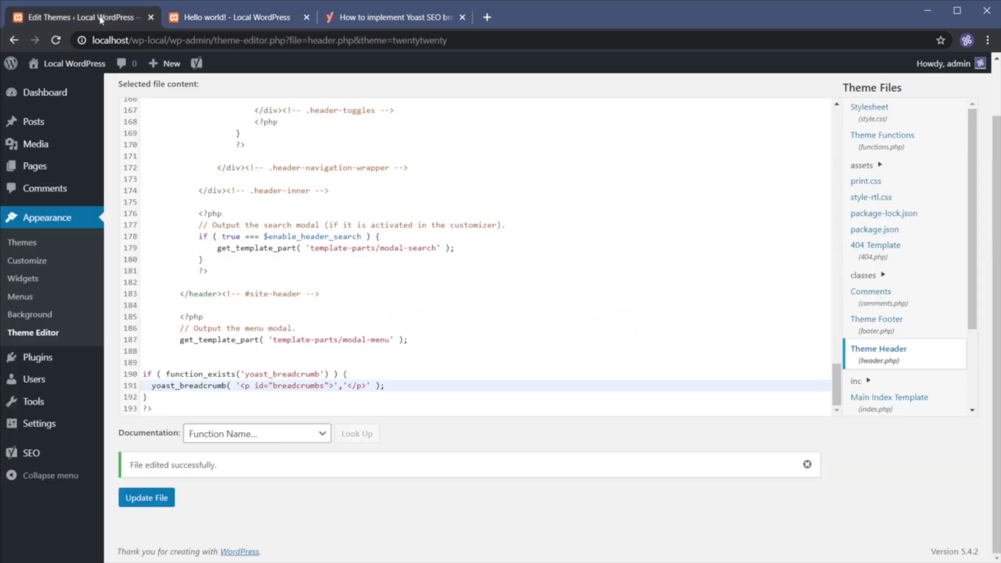
pyautogui.click(201, 374)
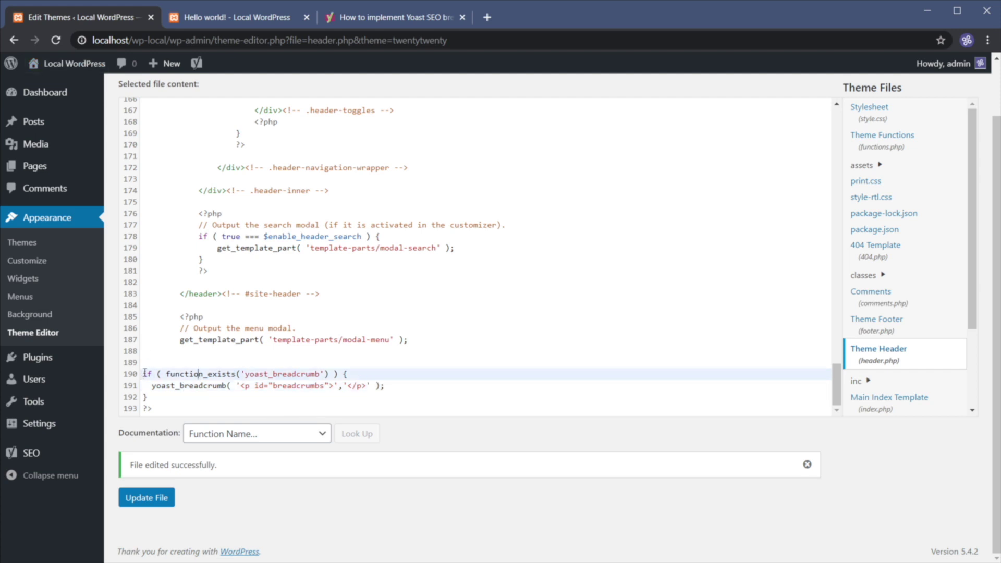
pyautogui.moveTo(286, 248); pyautogui.dragTo(203, 260)
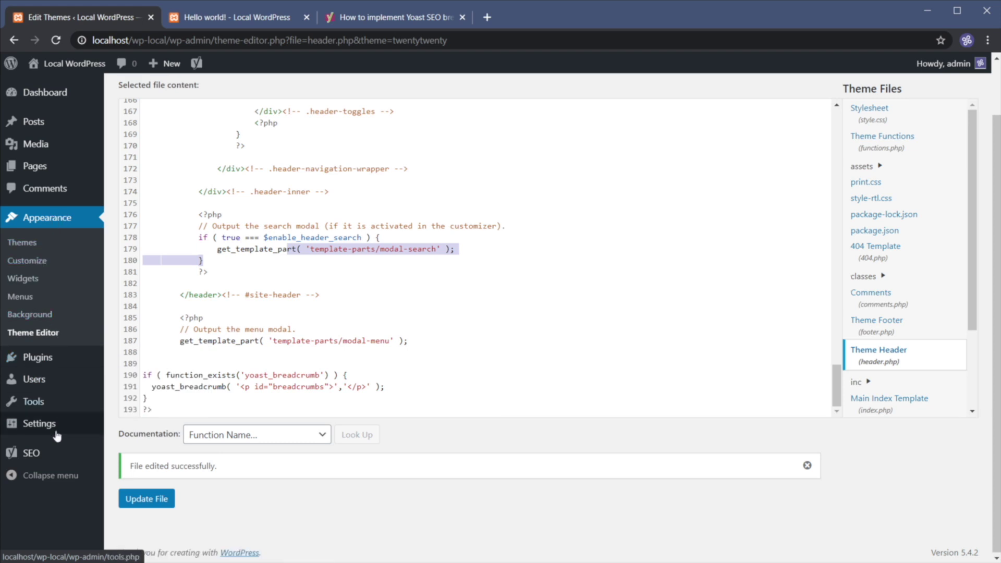
pyautogui.scroll(2, 52, 433)
# In a new Search Appearance tab, set Breadcrumbs to Enabled and save the changes
pyautogui.moveTo(51, 460)
pyautogui.middleClick(148, 473)
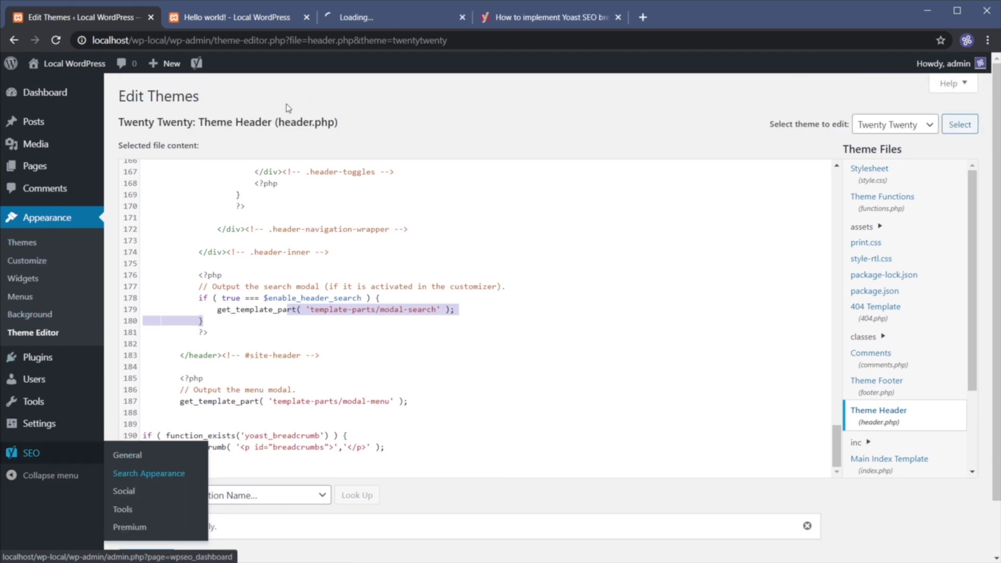
pyautogui.click(376, 17)
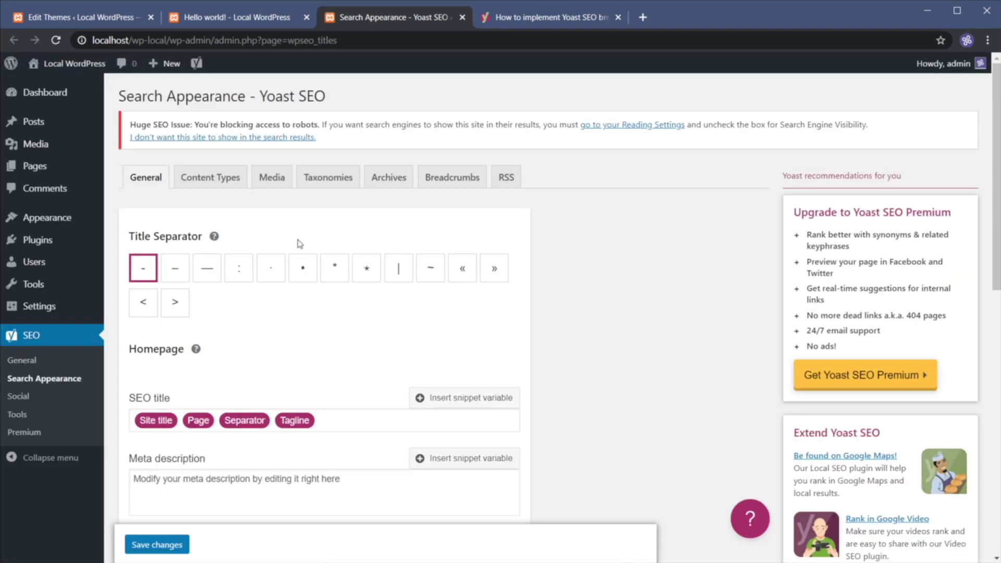
pyautogui.click(424, 183)
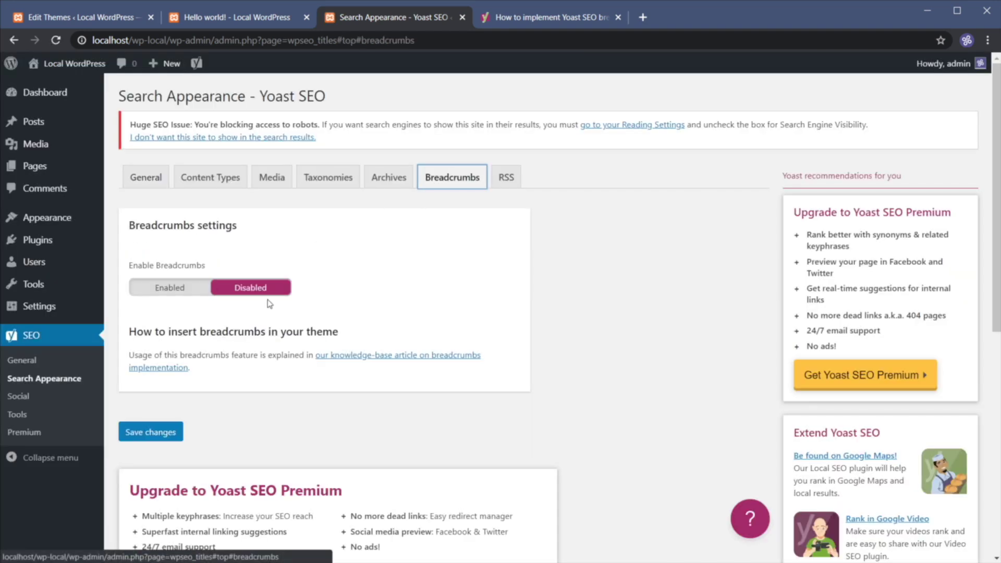
pyautogui.click(173, 296)
pyautogui.scroll(-10, 272, 316)
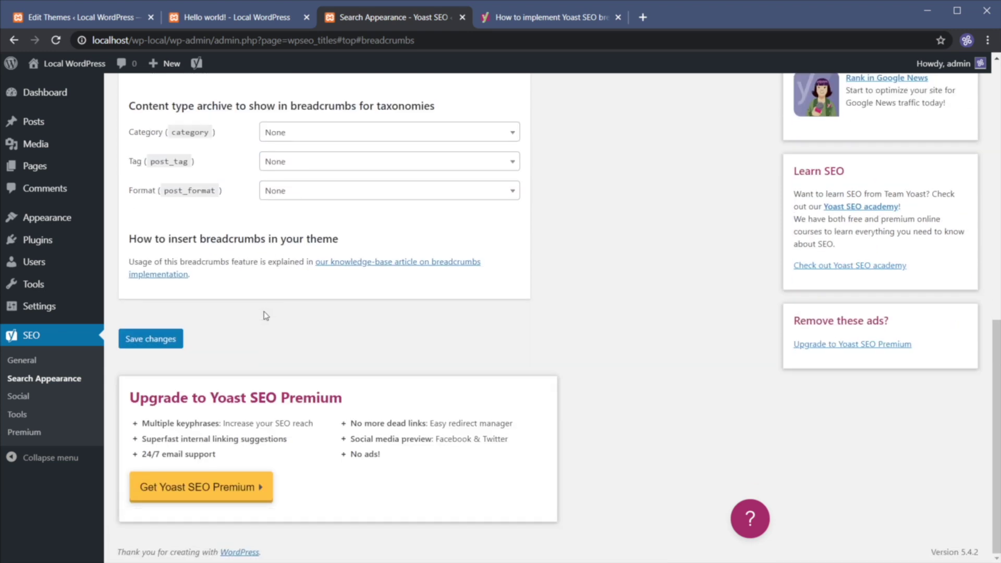
pyautogui.click(151, 340)
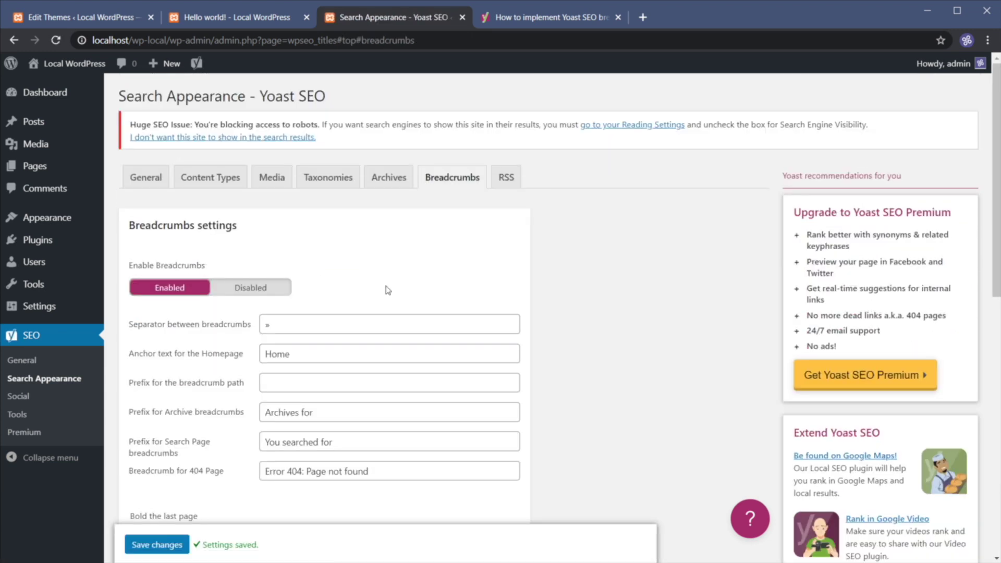
pyautogui.click(526, 19)
# Reload the Hello world! post and look over its new breadcrumb trail
pyautogui.click(277, 20)
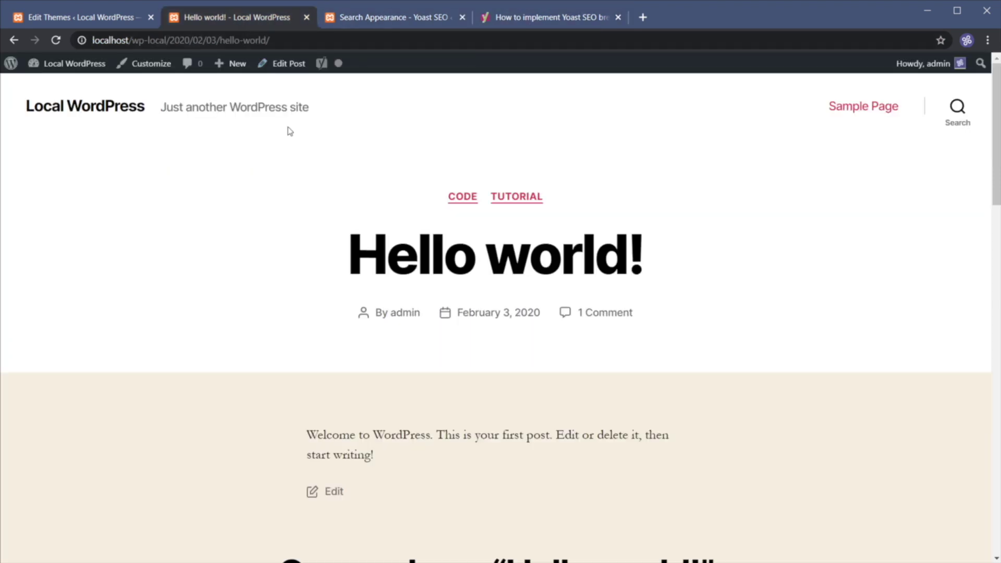
pyautogui.click(56, 41)
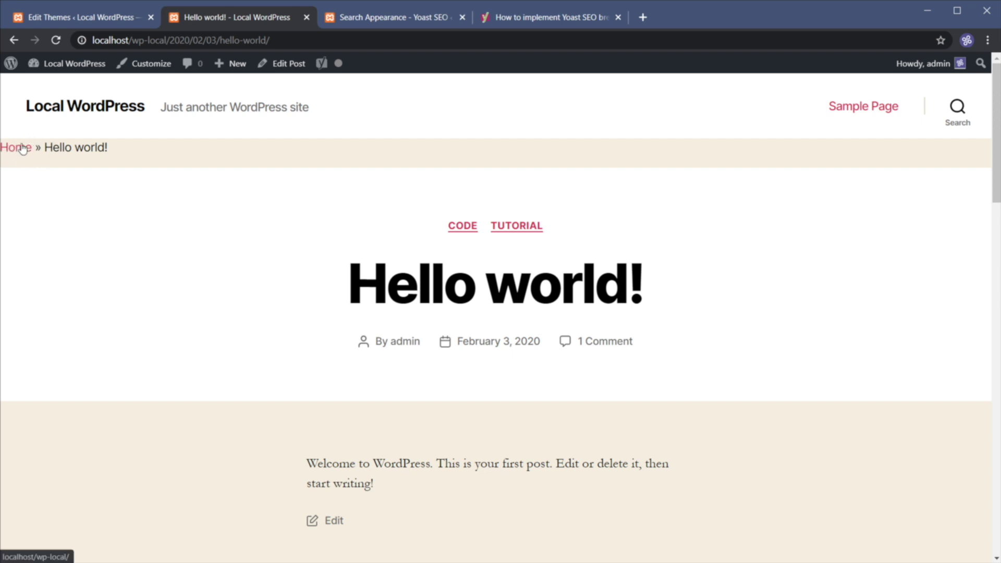
pyautogui.moveTo(45, 147); pyautogui.dragTo(91, 146)
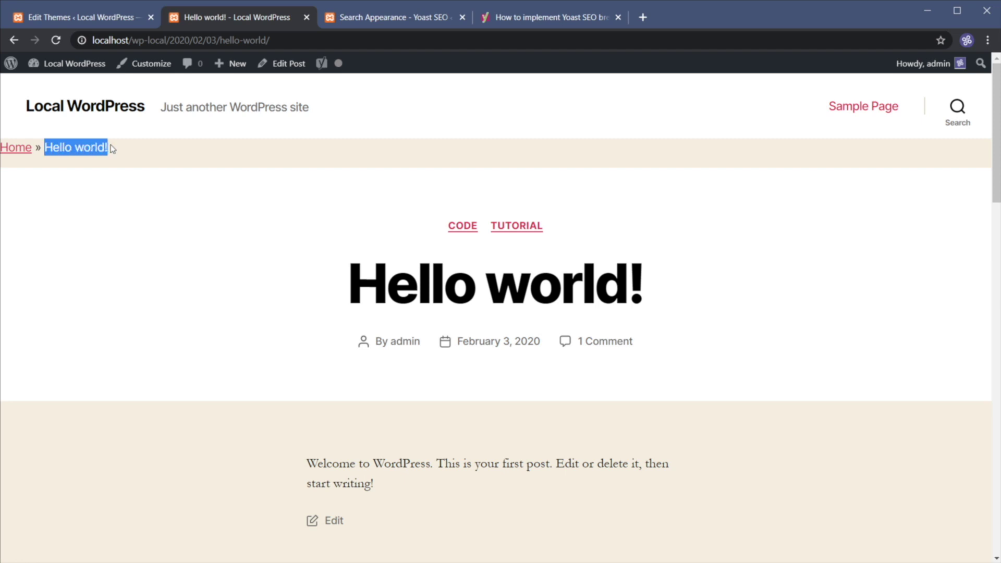
pyautogui.click(113, 153)
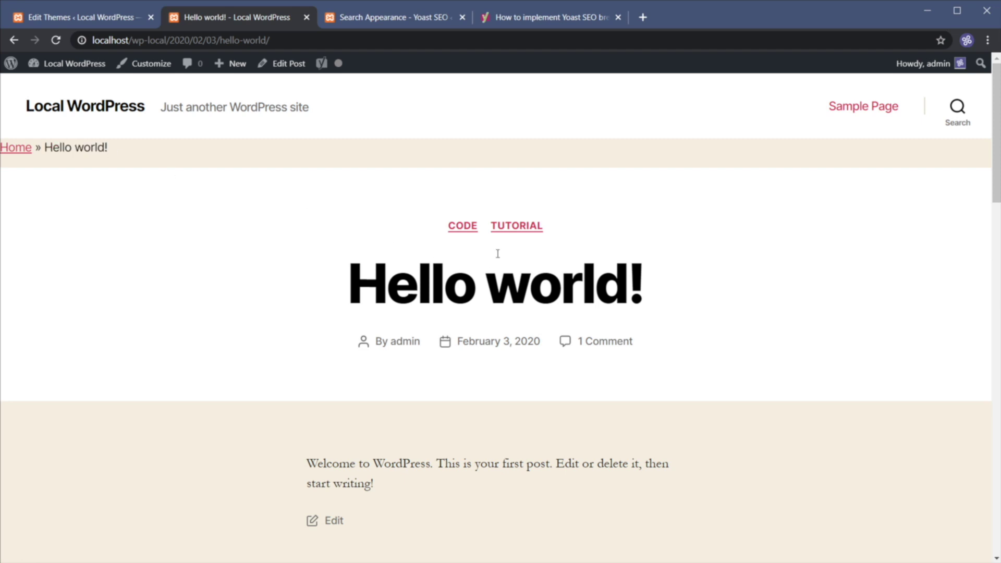
# Check the breadcrumb and heading on the Code category archive
pyautogui.click(463, 226)
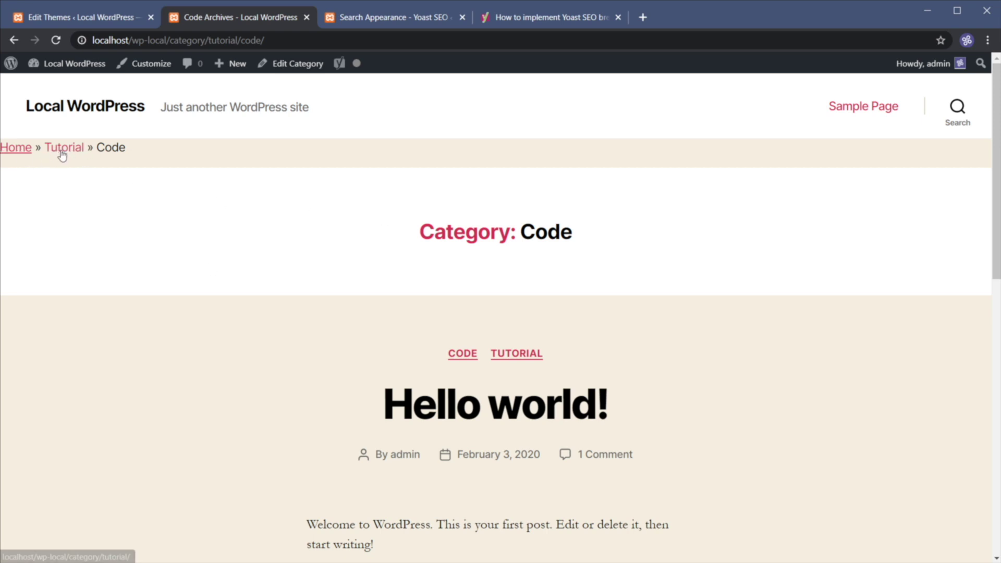
pyautogui.moveTo(98, 148); pyautogui.dragTo(130, 150)
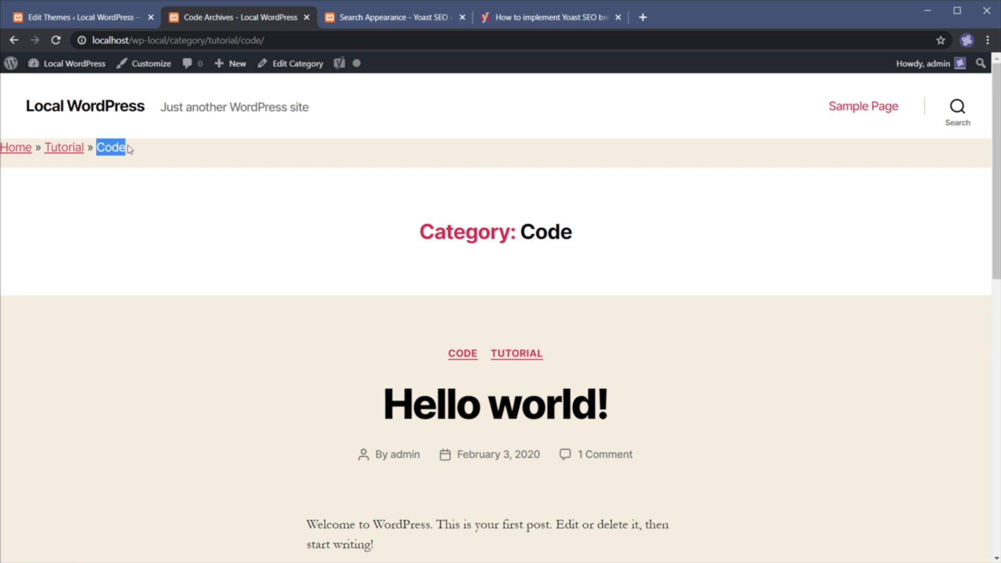
pyautogui.click(124, 178)
pyautogui.moveTo(573, 233); pyautogui.dragTo(437, 233)
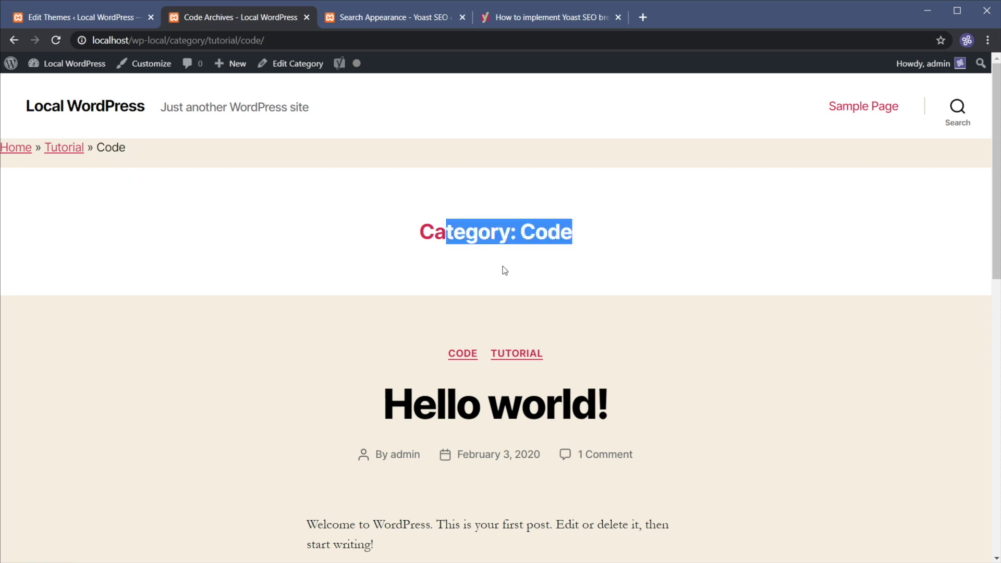
pyautogui.click(503, 268)
# View the Sample Page, then go back to the site's home page
pyautogui.click(858, 108)
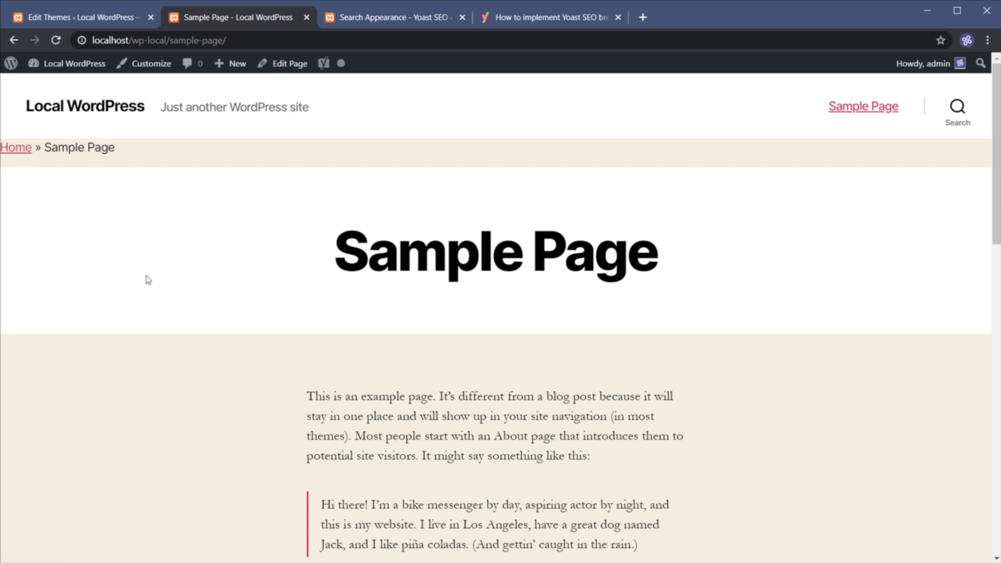
pyautogui.scroll(-15, 313, 299)
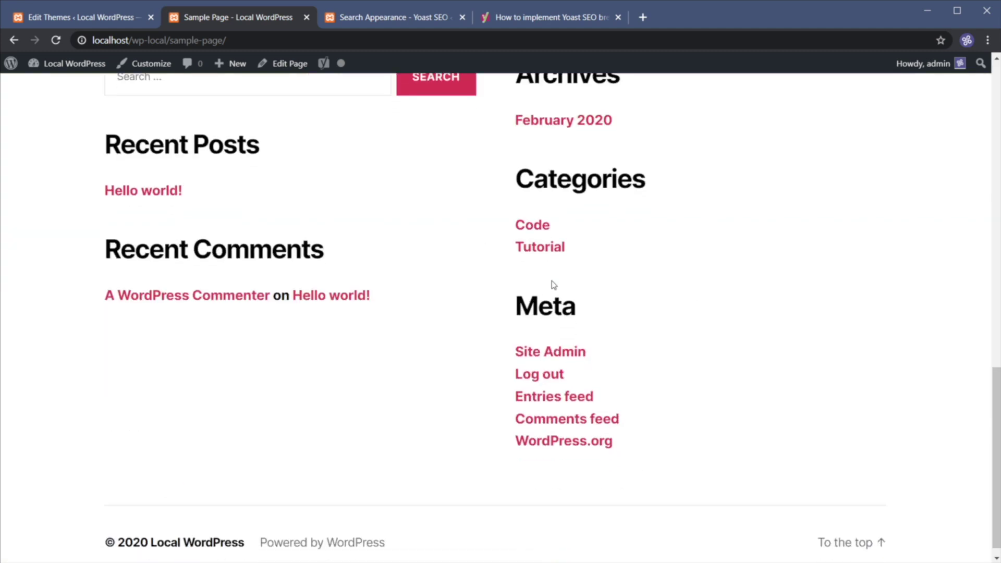
pyautogui.scroll(15, 521, 297)
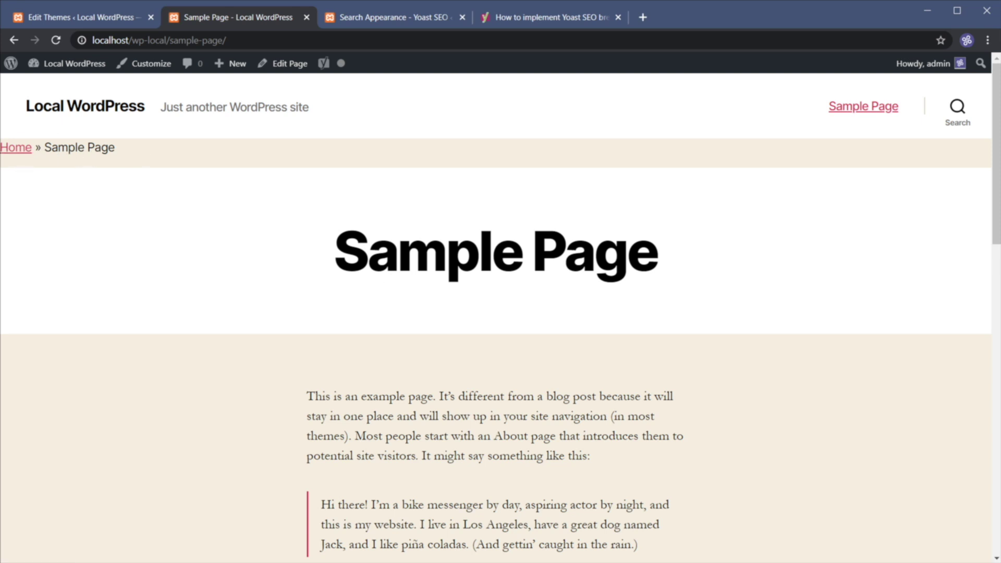
pyautogui.hotkey('alt', 'Left')
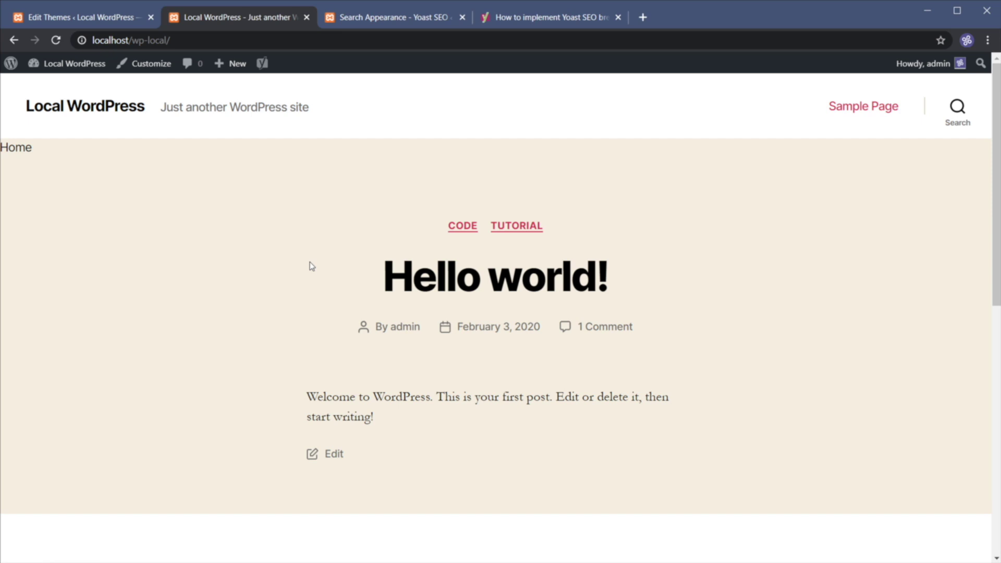
# Change the breadcrumb separator from » to /, save, and check it on Hello world!
pyautogui.click(359, 20)
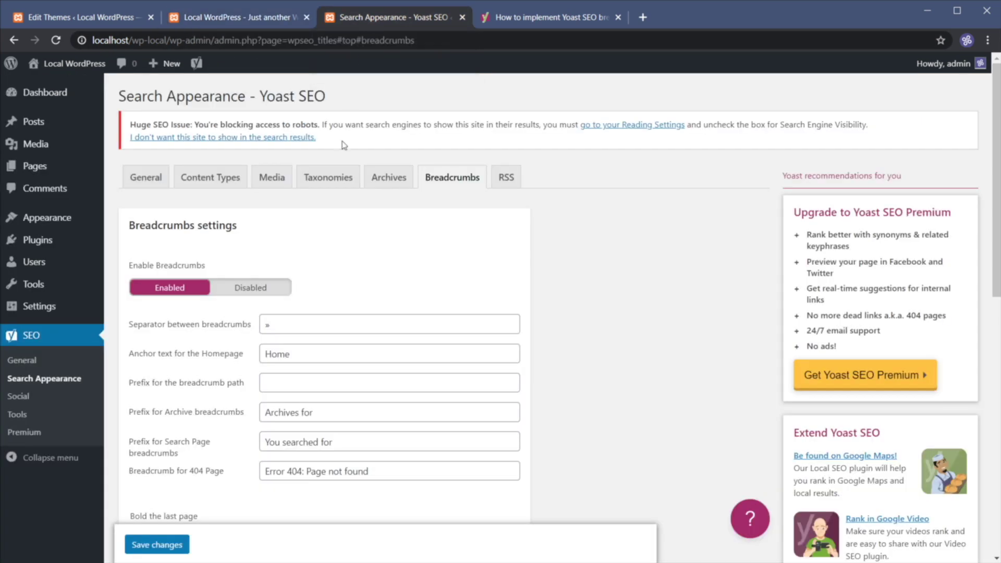
pyautogui.click(282, 327)
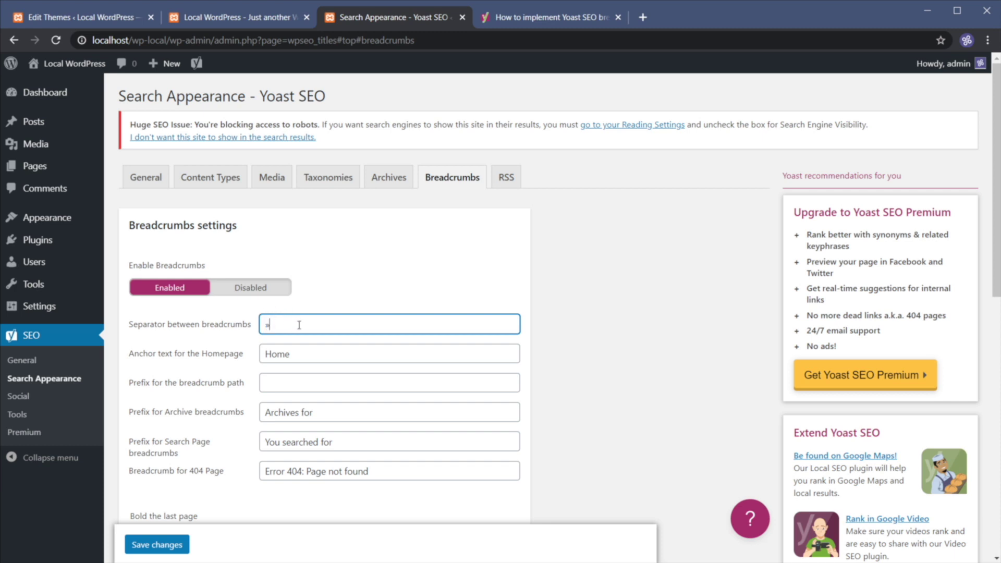
pyautogui.doubleClick(299, 325)
pyautogui.write('/')
pyautogui.click(157, 544)
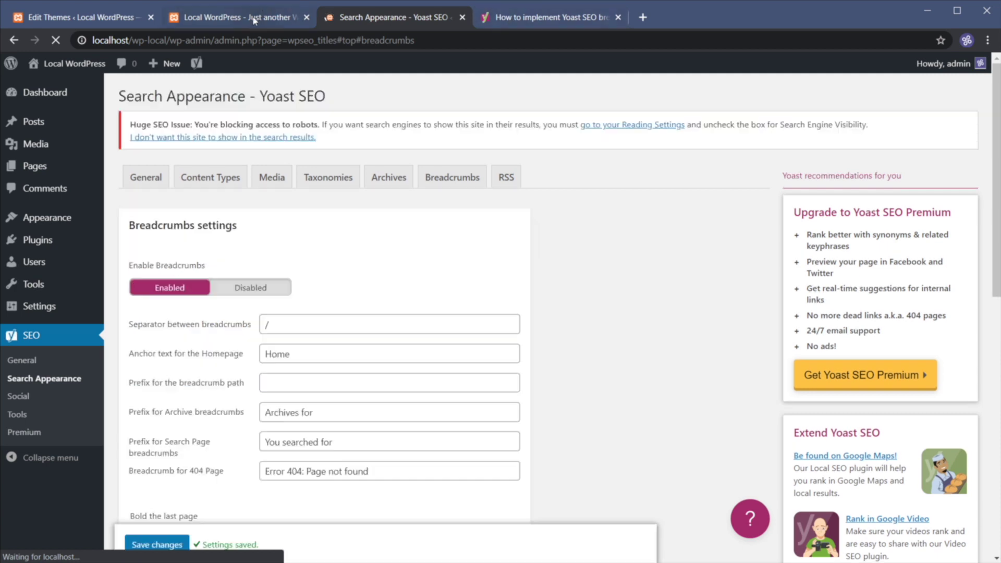
pyautogui.click(240, 17)
pyautogui.click(54, 42)
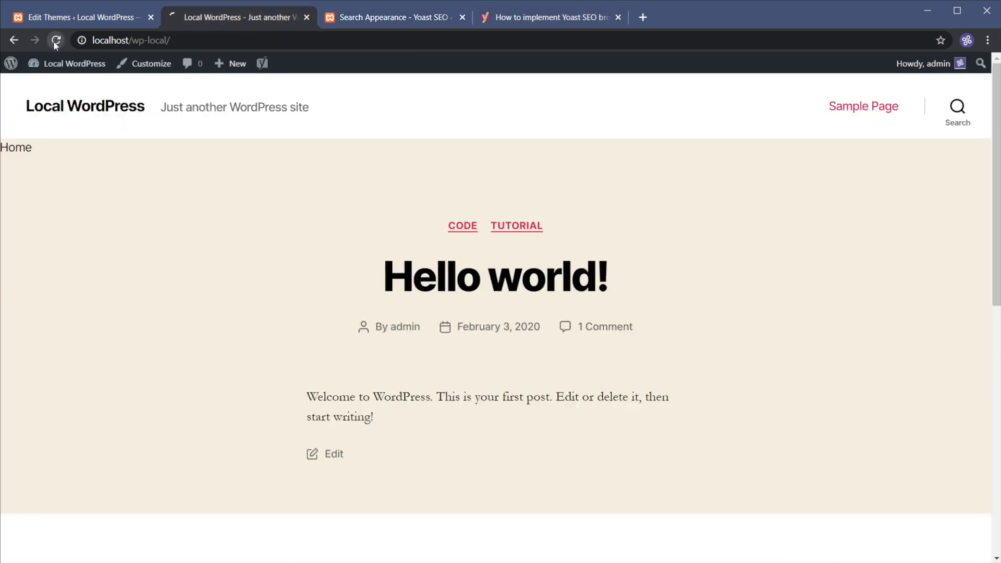
pyautogui.click(455, 284)
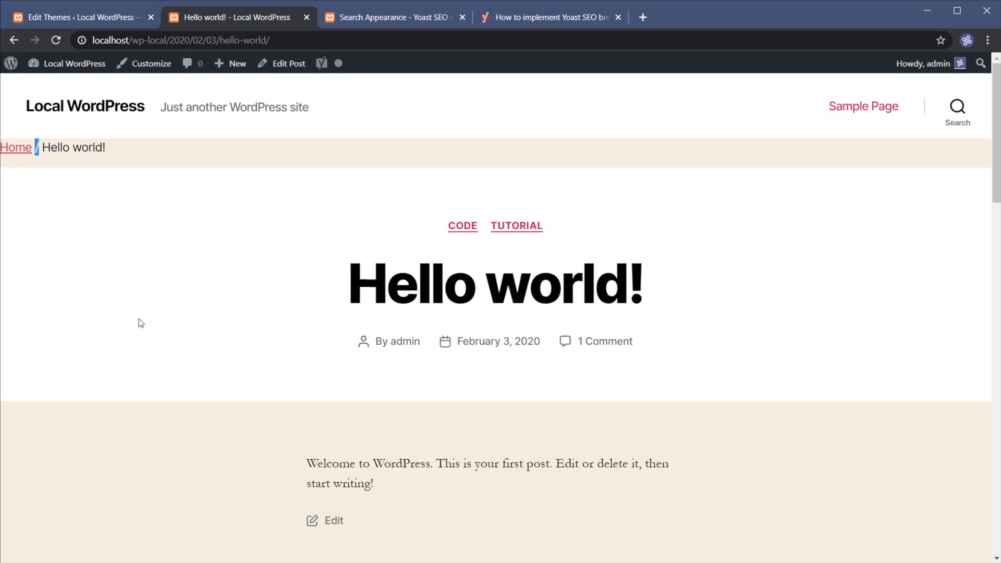
pyautogui.click(131, 234)
# Set 'Bold the last page' to Bold, save, and reload the Hello world! post
pyautogui.click(369, 18)
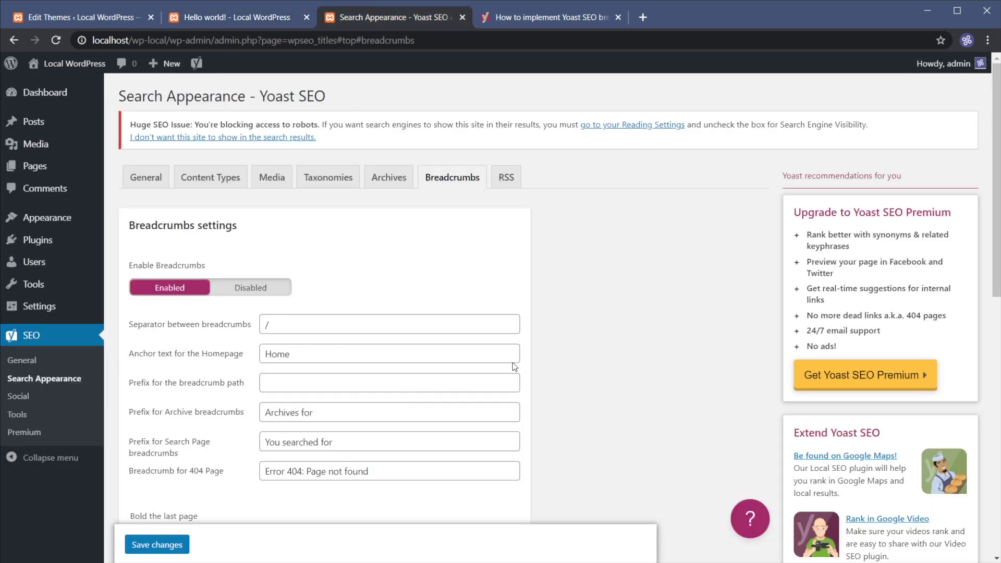
pyautogui.scroll(-5, 499, 360)
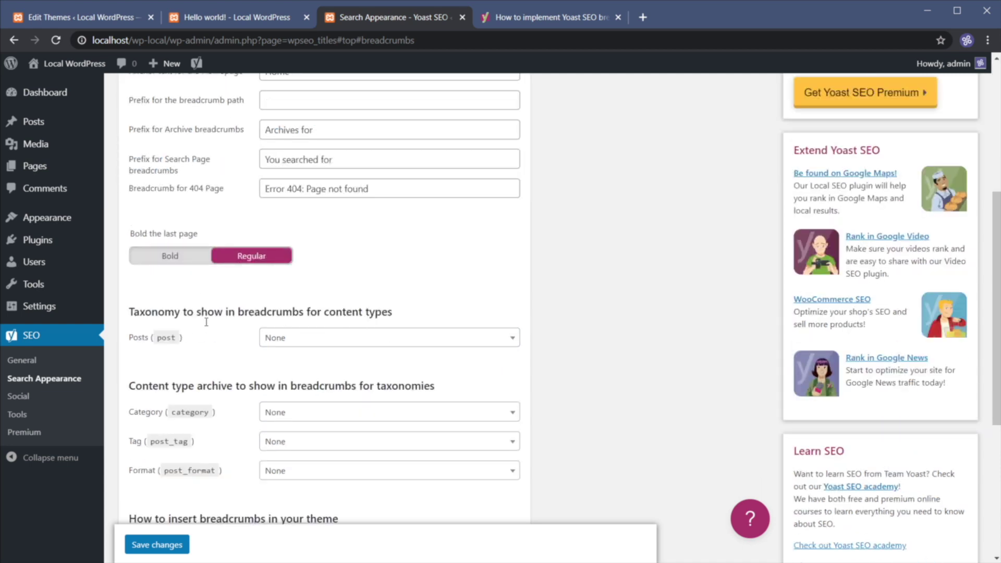
pyautogui.click(160, 259)
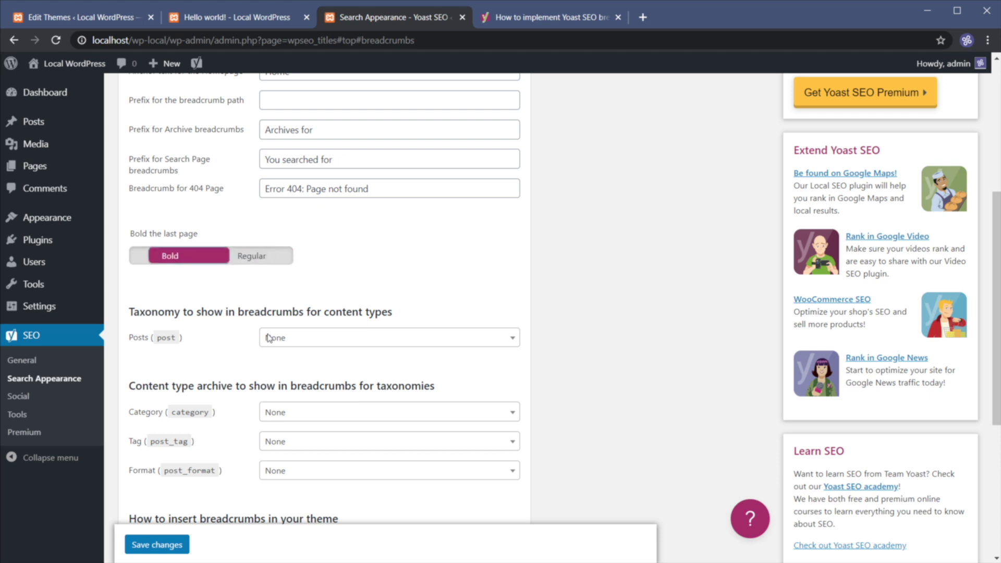
pyautogui.click(157, 545)
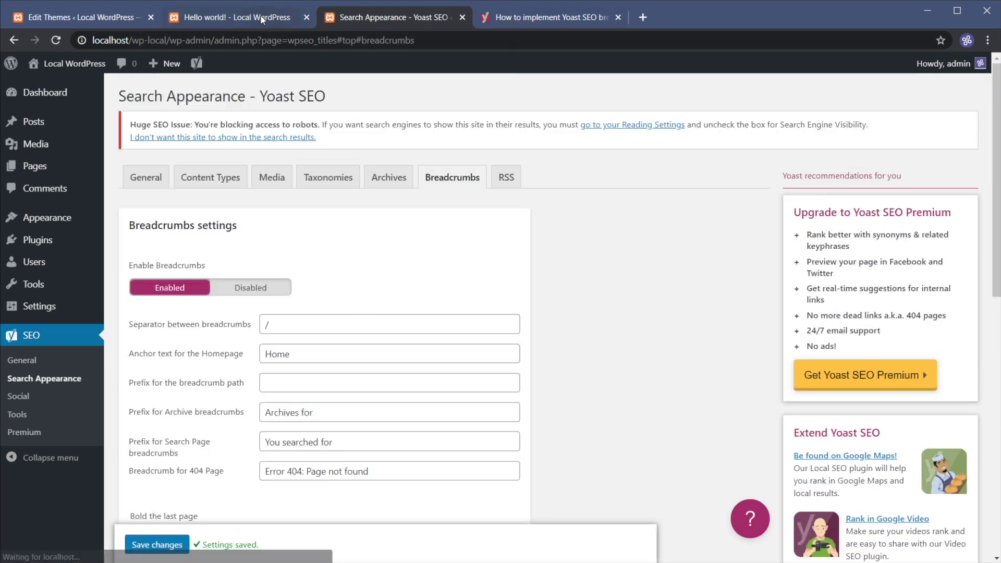
pyautogui.click(263, 18)
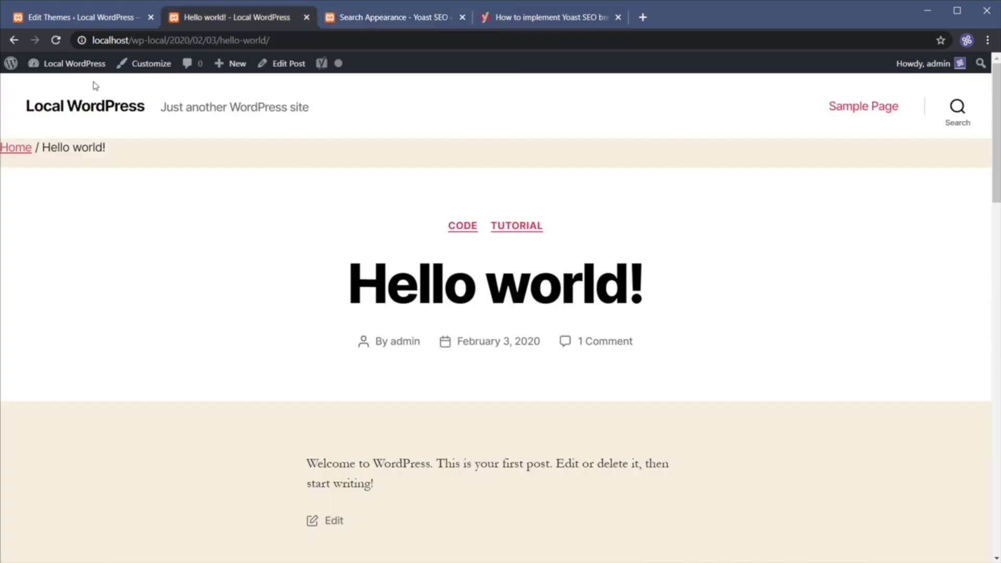
pyautogui.click(56, 40)
# Scroll the Yoast breadcrumbs guide to the shortcode section and select [wpseo_breadcrumb]
pyautogui.click(545, 18)
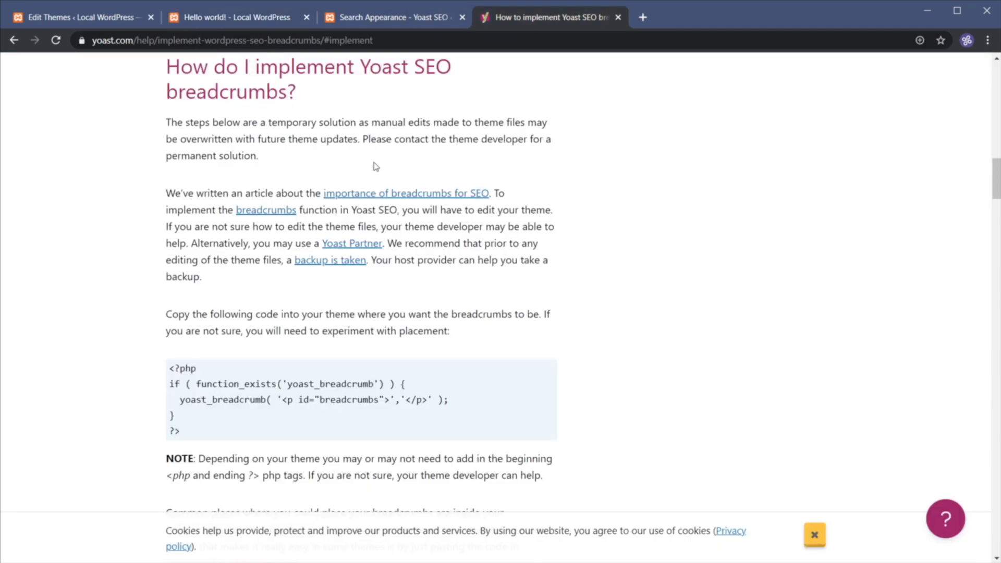
pyautogui.scroll(-5, 637, 274)
pyautogui.scroll(-5, 638, 273)
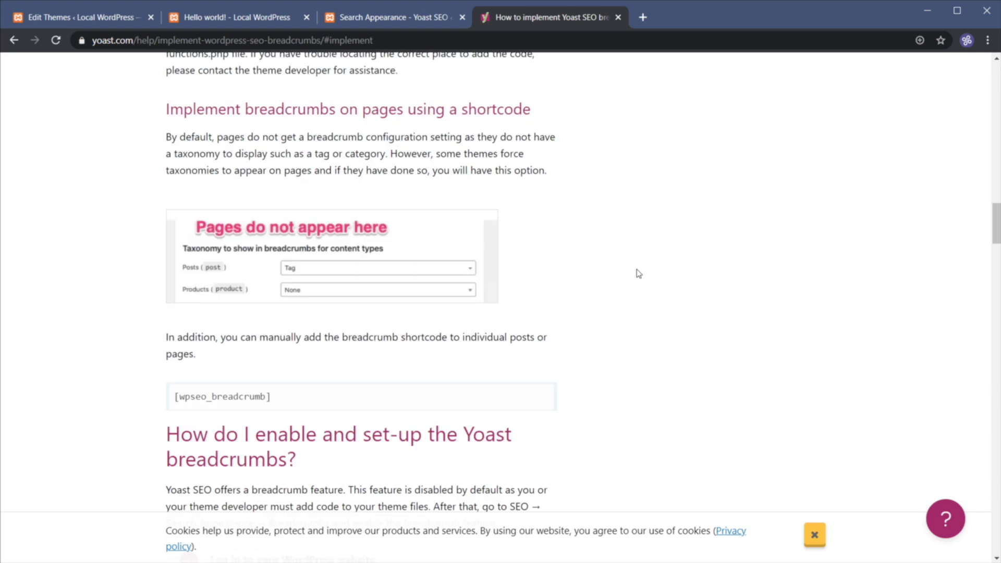
pyautogui.moveTo(277, 399); pyautogui.dragTo(170, 396)
pyautogui.hotkey('ctrl', 'c')
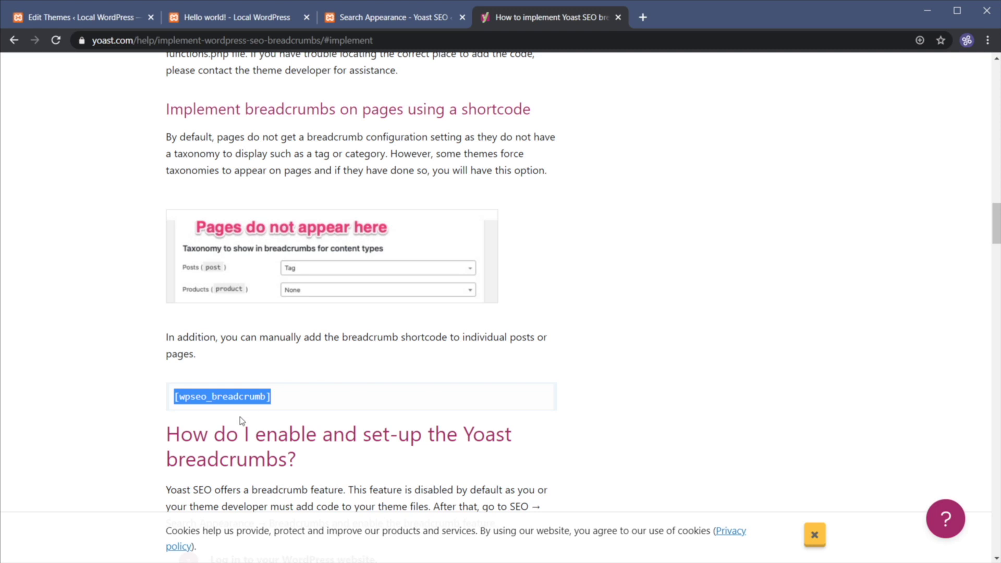
# Open the Hello world! post in the block editor from All Posts
pyautogui.click(256, 21)
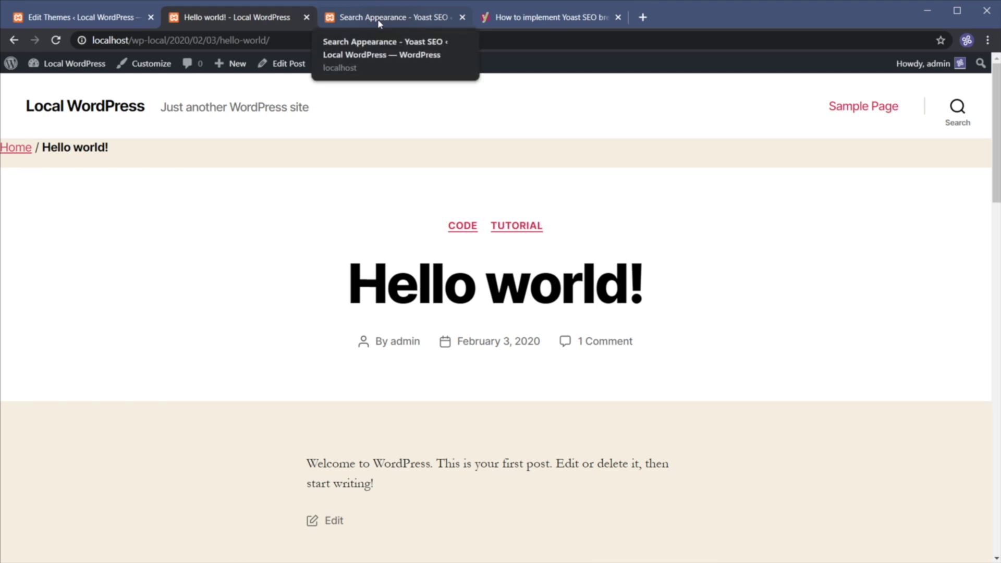
pyautogui.click(51, 19)
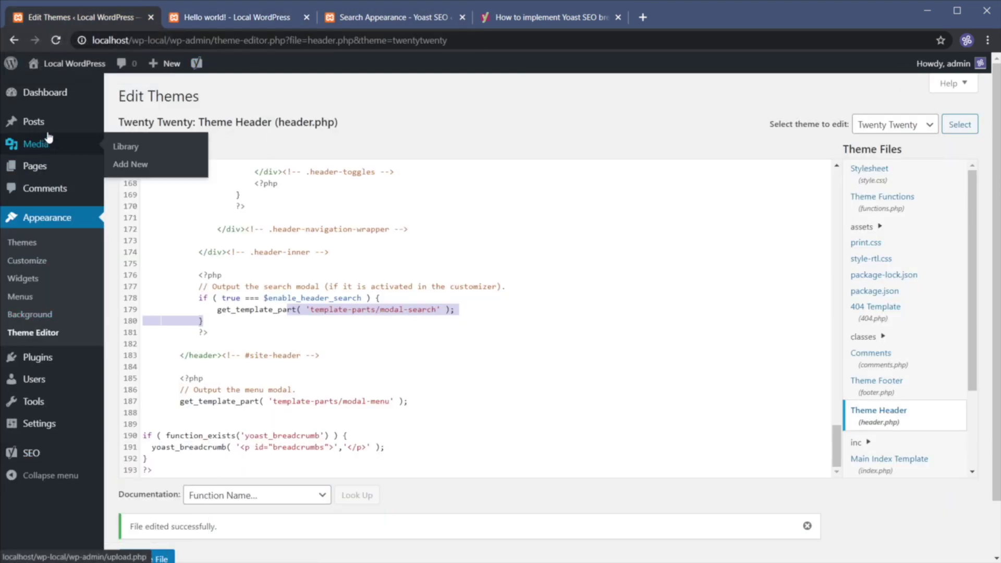
pyautogui.moveTo(49, 131)
pyautogui.click(129, 124)
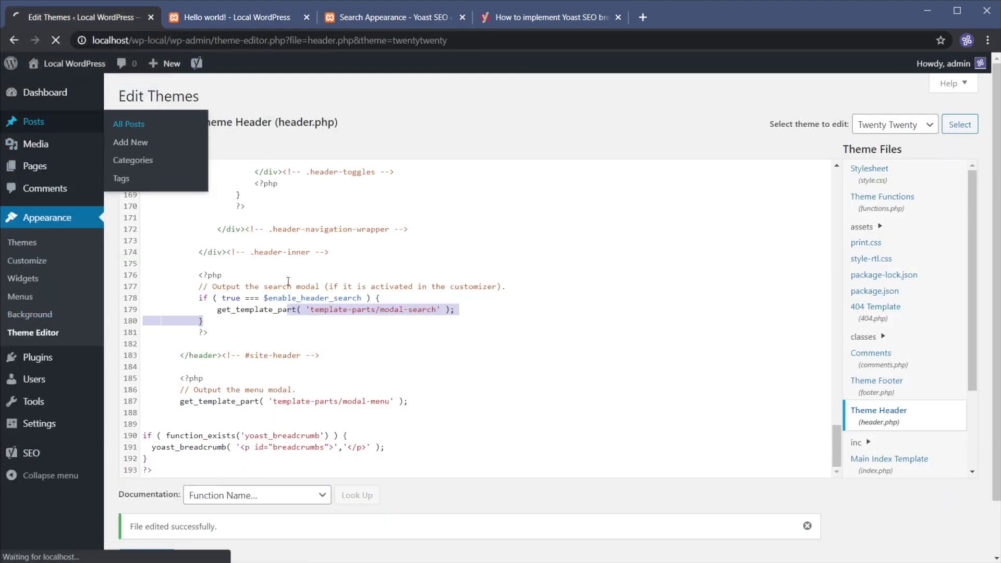
pyautogui.click(172, 193)
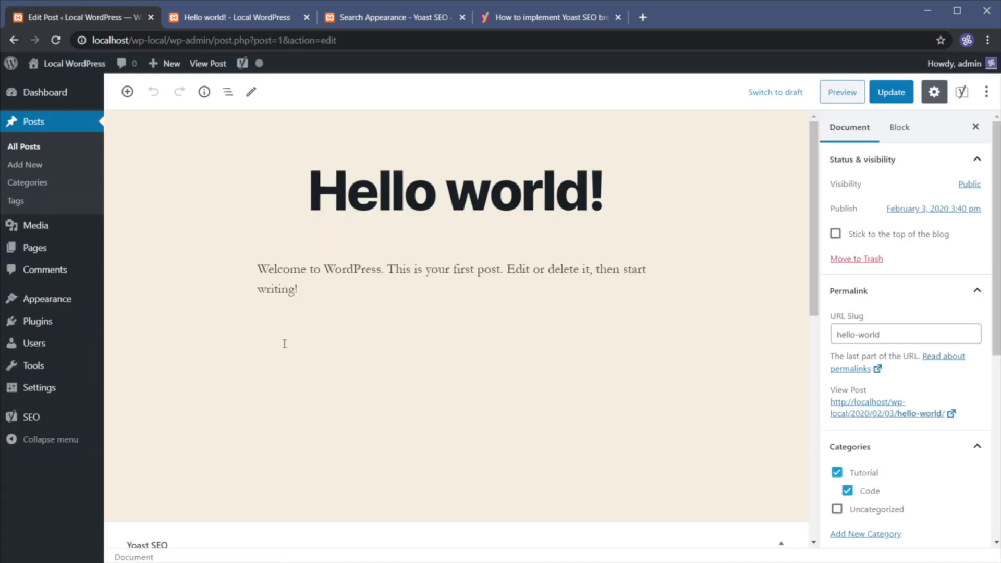
# Paste [wpseo_breadcrumb] as a new paragraph below the welcome text
pyautogui.click(359, 345)
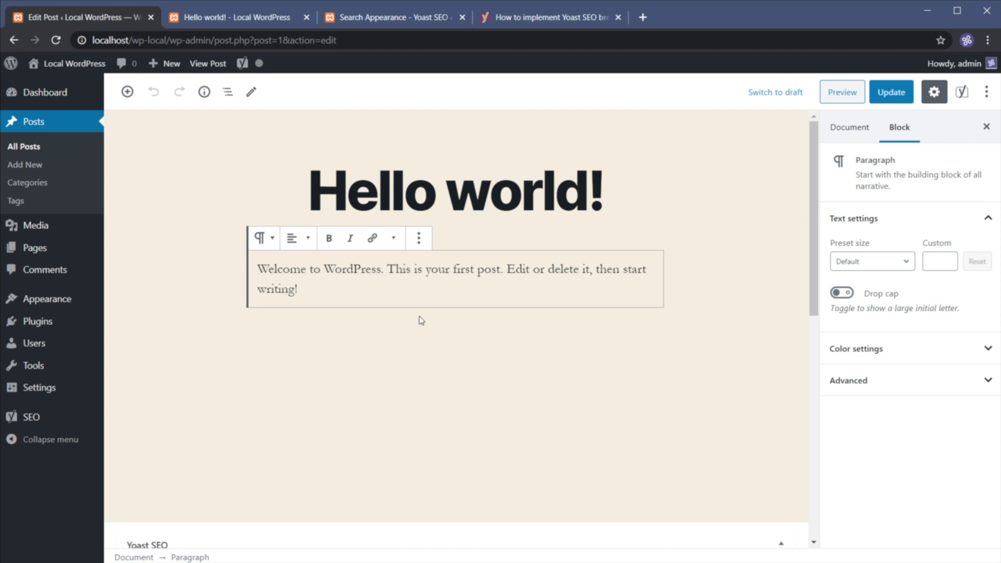
pyautogui.press('Return')
pyautogui.hotkey('ctrl', 'v')
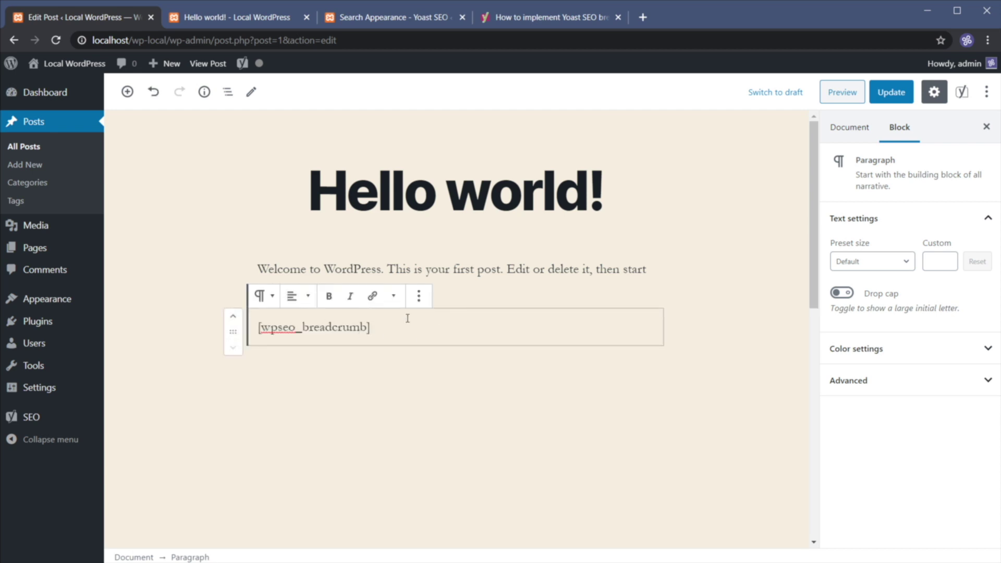
# Update the post and reload it to check the in-content Home / Hello world! breadcrumb
pyautogui.click(891, 92)
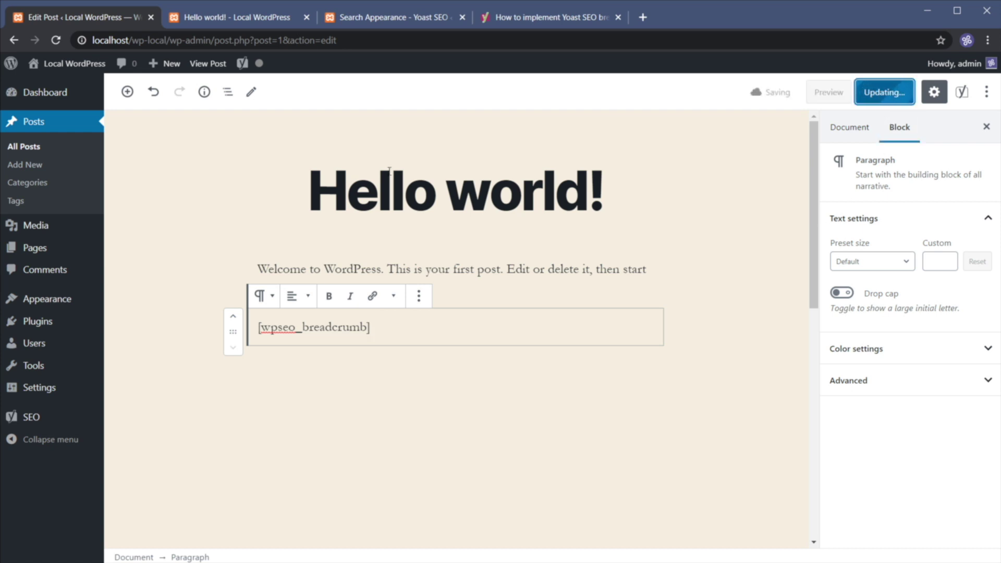
pyautogui.click(237, 17)
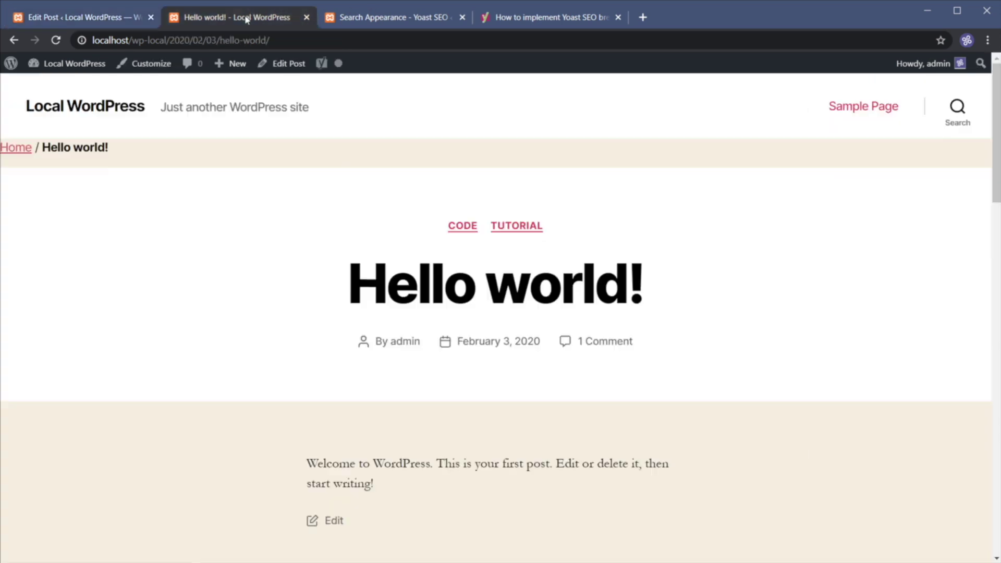
pyautogui.click(55, 40)
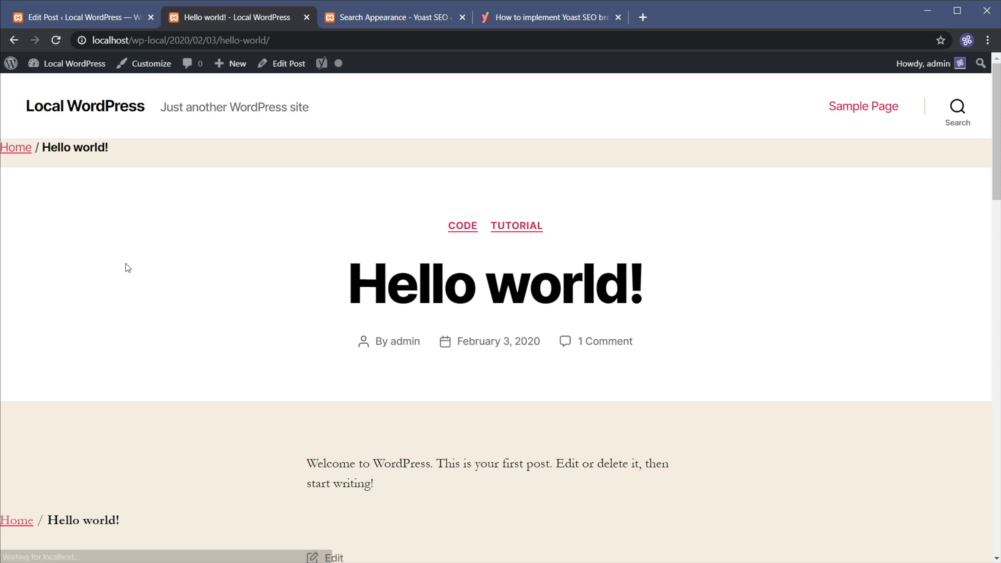
pyautogui.scroll(-5, 277, 315)
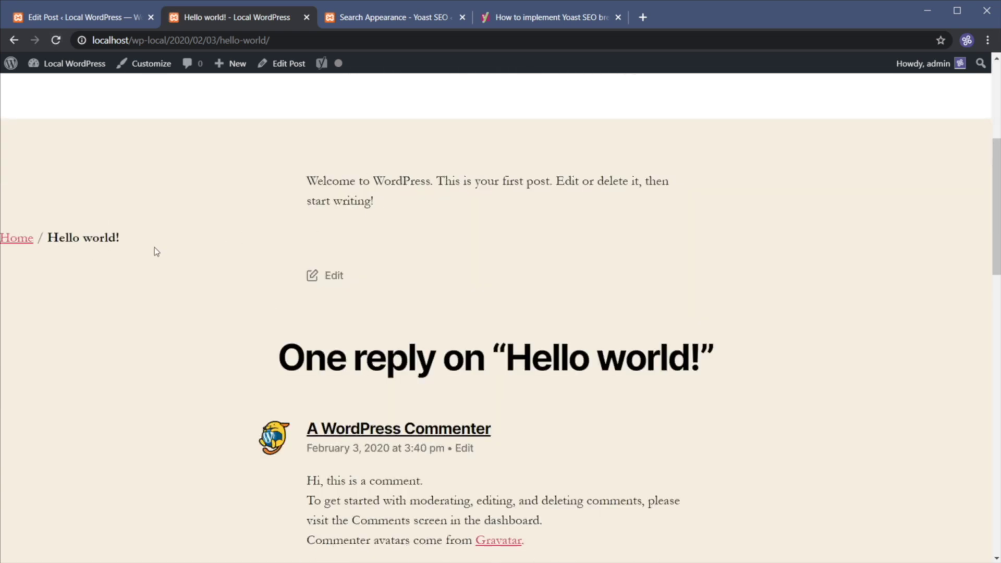
pyautogui.moveTo(130, 245); pyautogui.dragTo(3, 234)
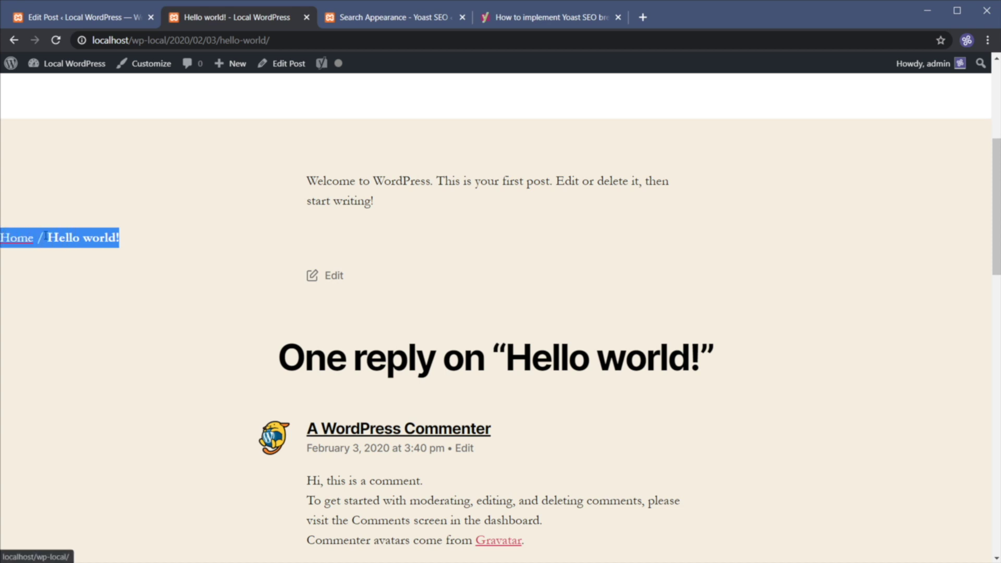
pyautogui.click(176, 242)
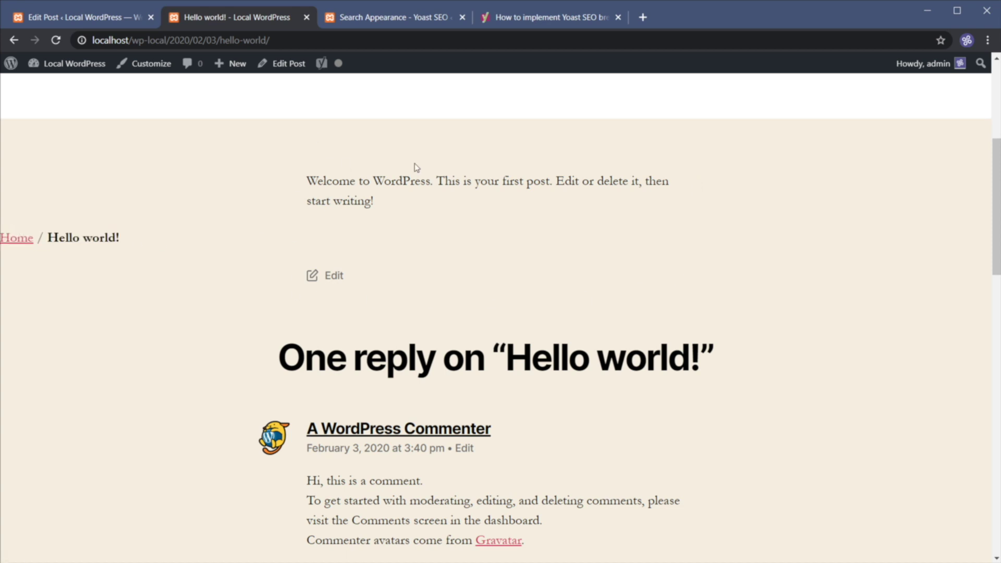
pyautogui.moveTo(143, 244); pyautogui.dragTo(3, 238)
pyautogui.click(40, 270)
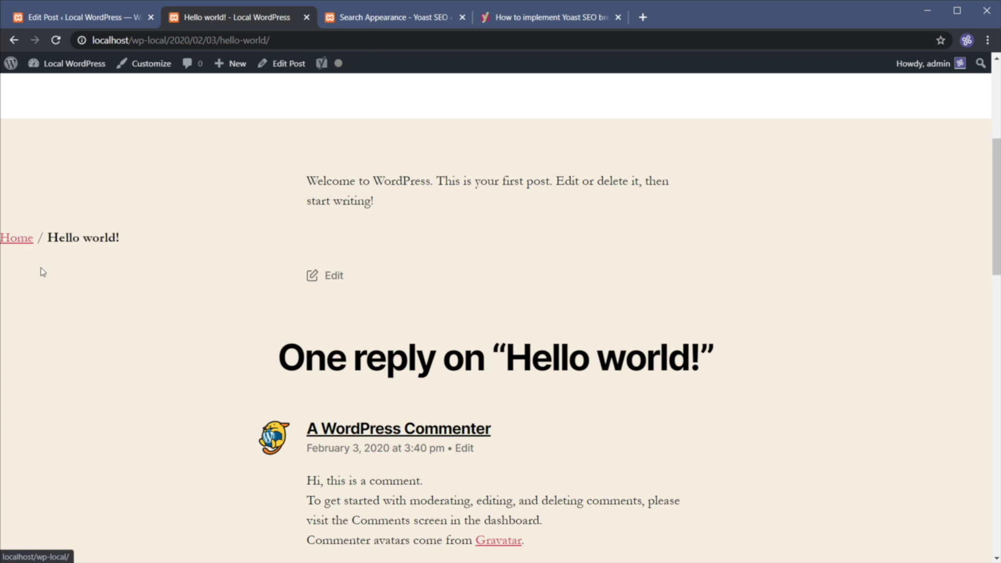
# Compare the editor with the live post, re-checking the shortcode breadcrumb
pyautogui.click(102, 17)
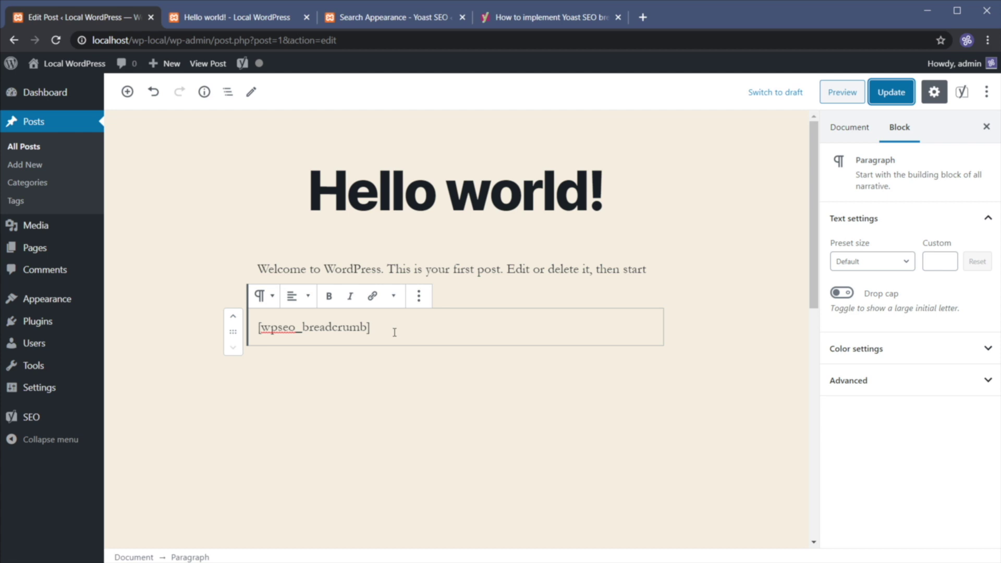
pyautogui.click(245, 17)
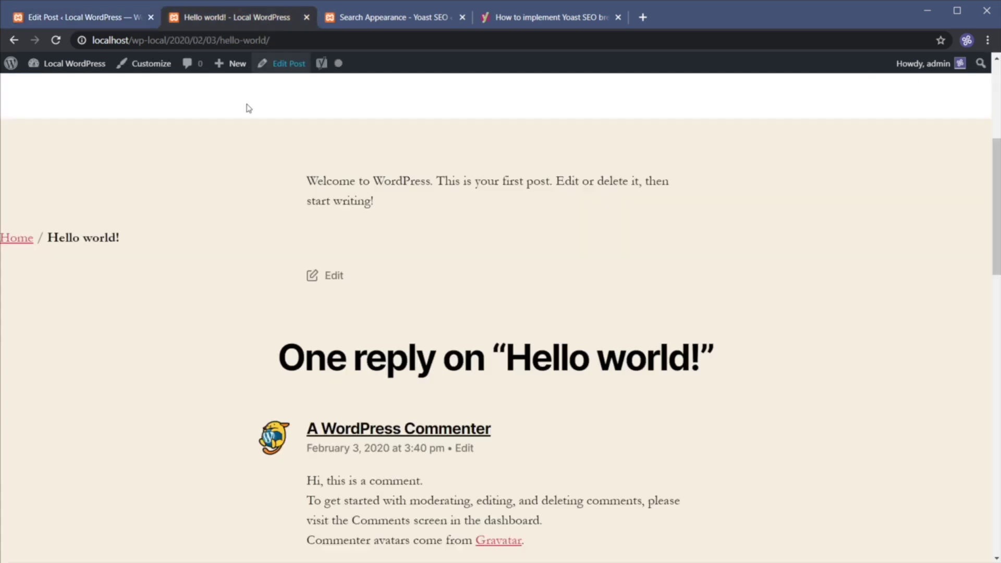
pyautogui.moveTo(133, 237); pyautogui.dragTo(1, 239)
pyautogui.click(49, 285)
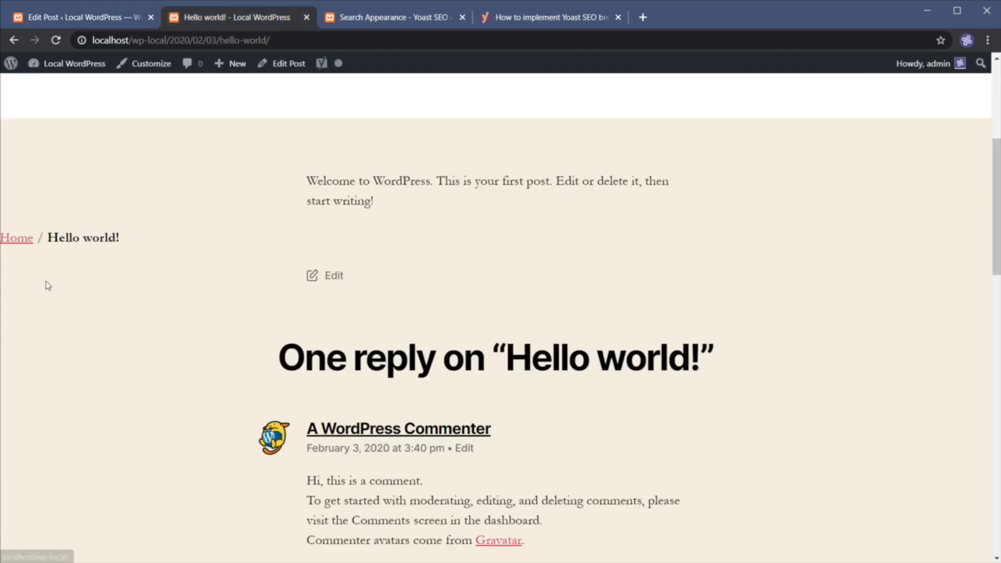
pyautogui.scroll(6, 170, 293)
pyautogui.scroll(-6, 170, 299)
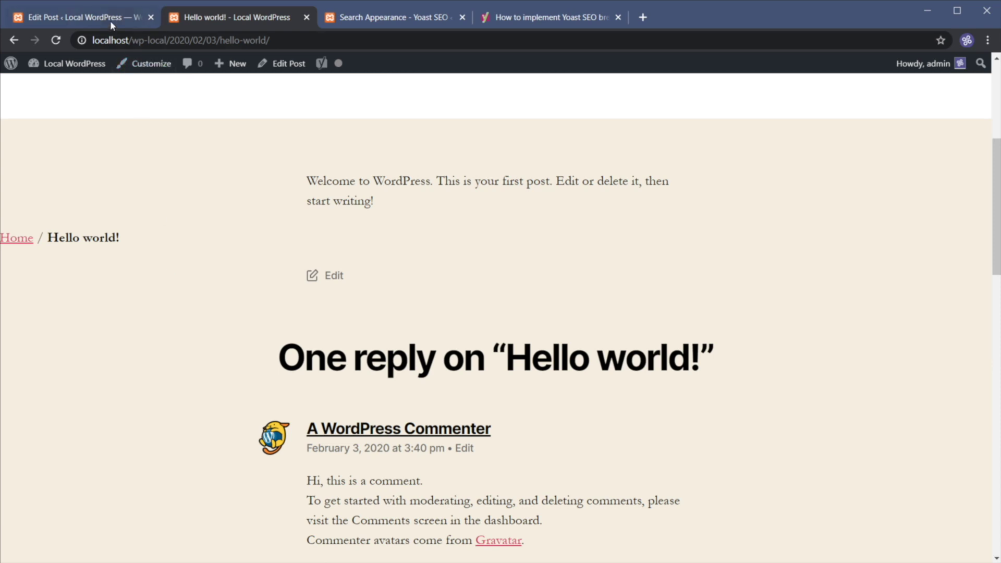
pyautogui.click(111, 20)
pyautogui.click(215, 23)
pyautogui.scroll(5, 123, 269)
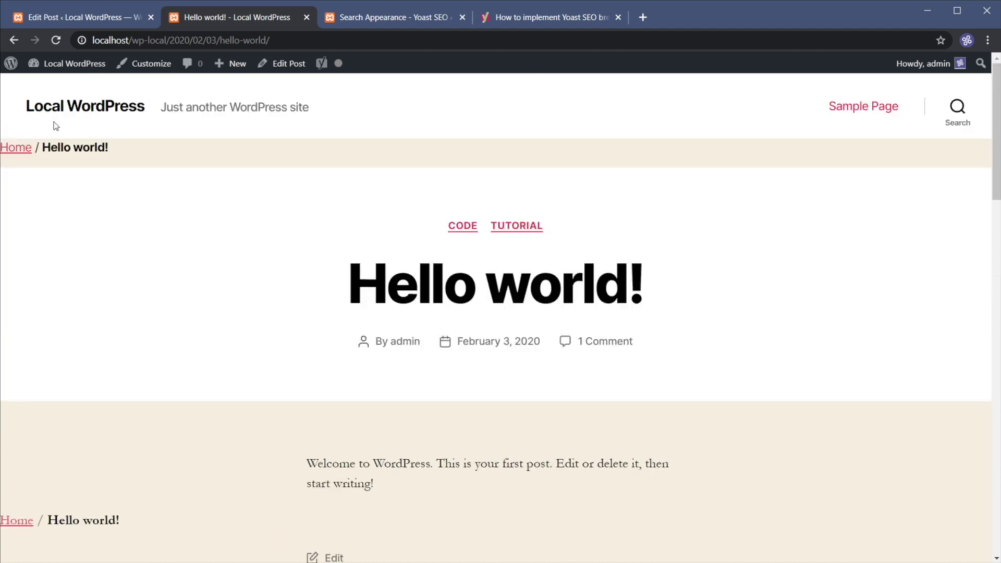
# Inspect the breadcrumb markup in DevTools, then open Appearance > Customize
pyautogui.rightClick(62, 150)
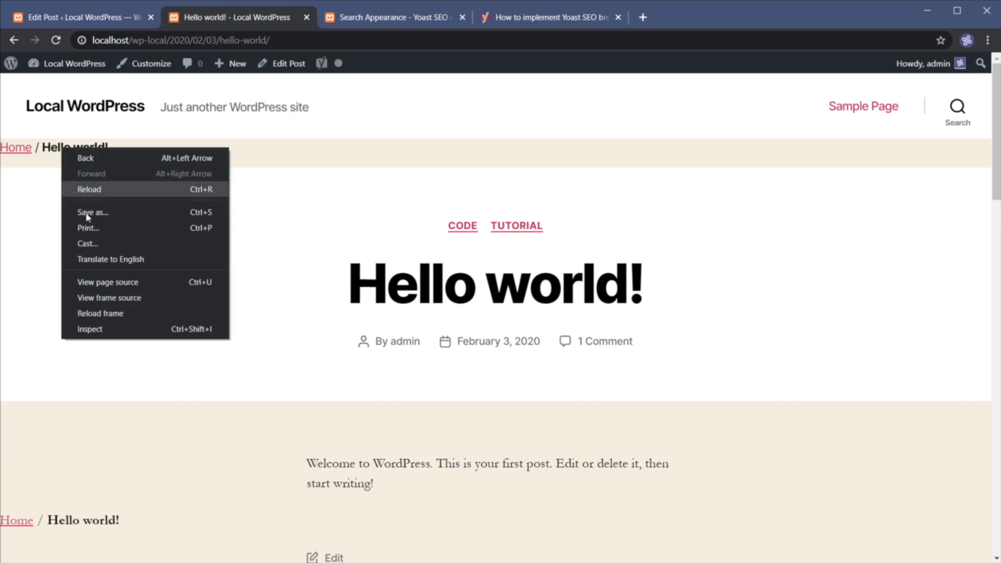
pyautogui.click(100, 333)
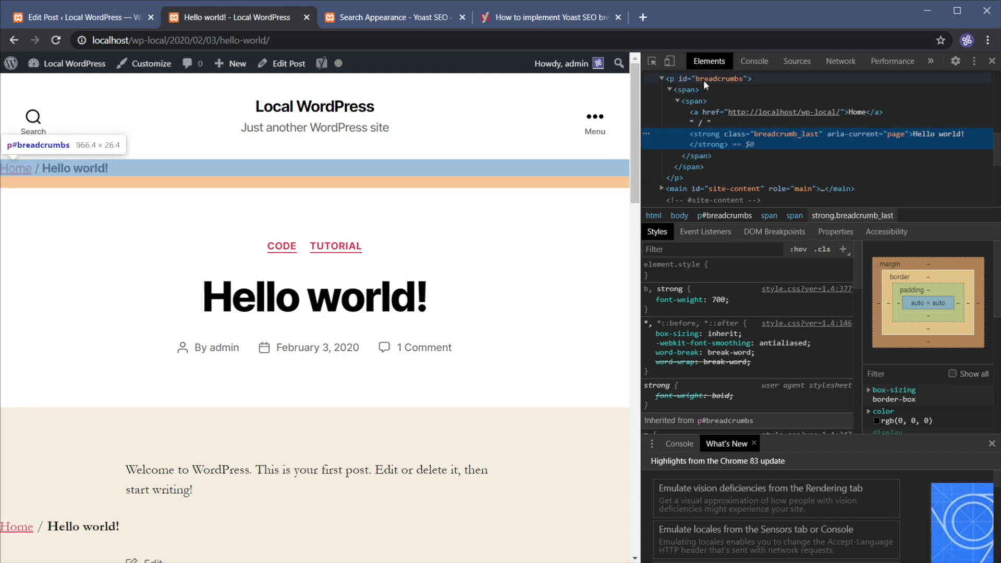
pyautogui.click(123, 19)
pyautogui.moveTo(77, 300)
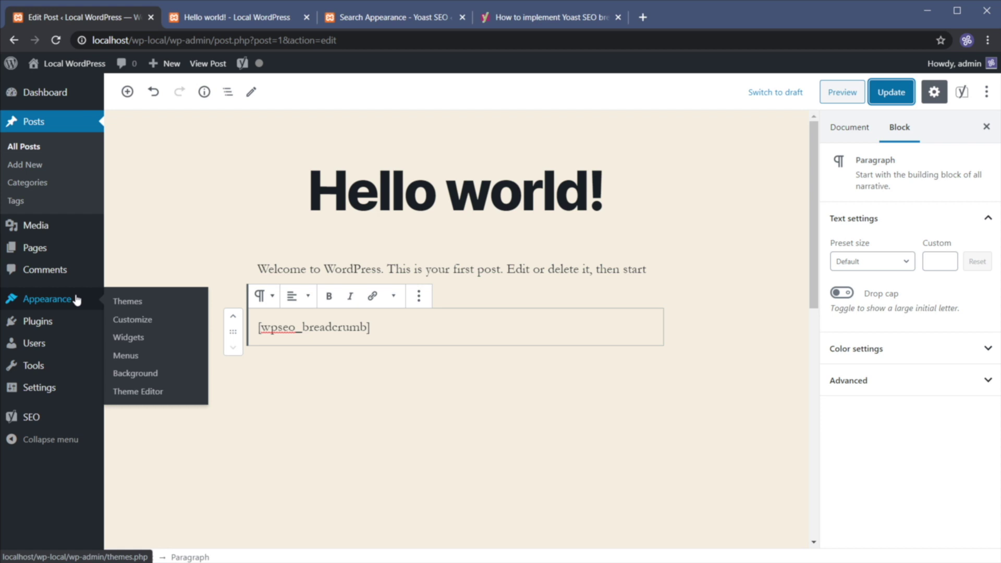
pyautogui.click(184, 381)
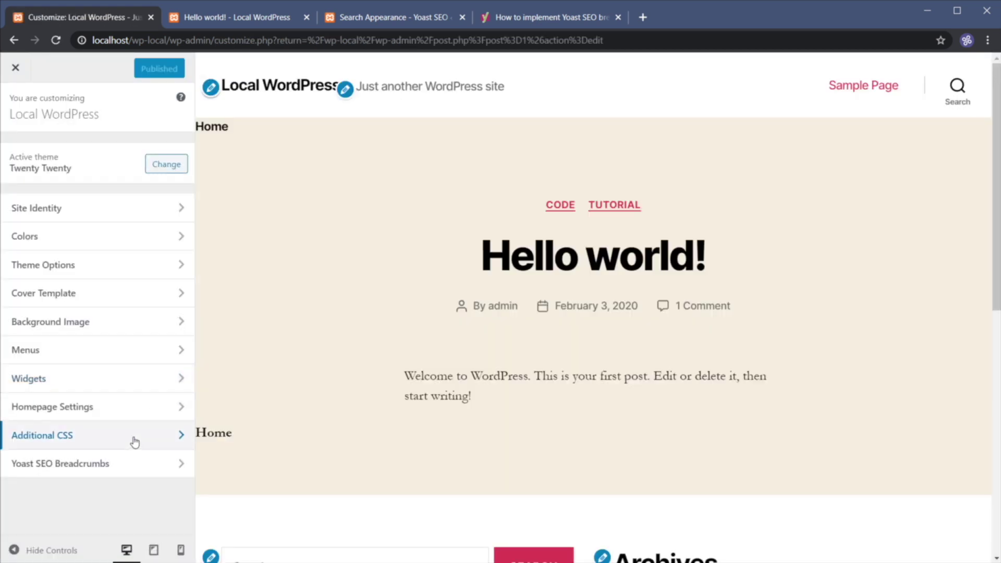
# Add a #breadcrumbs rule with padding: 1rem in Additional CSS and check the live markup
pyautogui.click(88, 443)
pyautogui.click(371, 279)
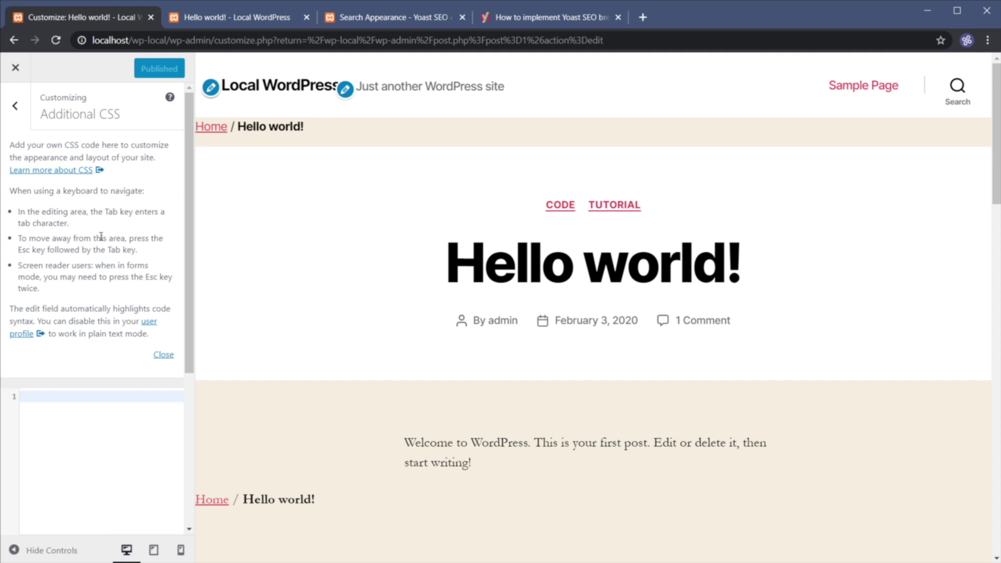
pyautogui.write('#breadcrumbs {')
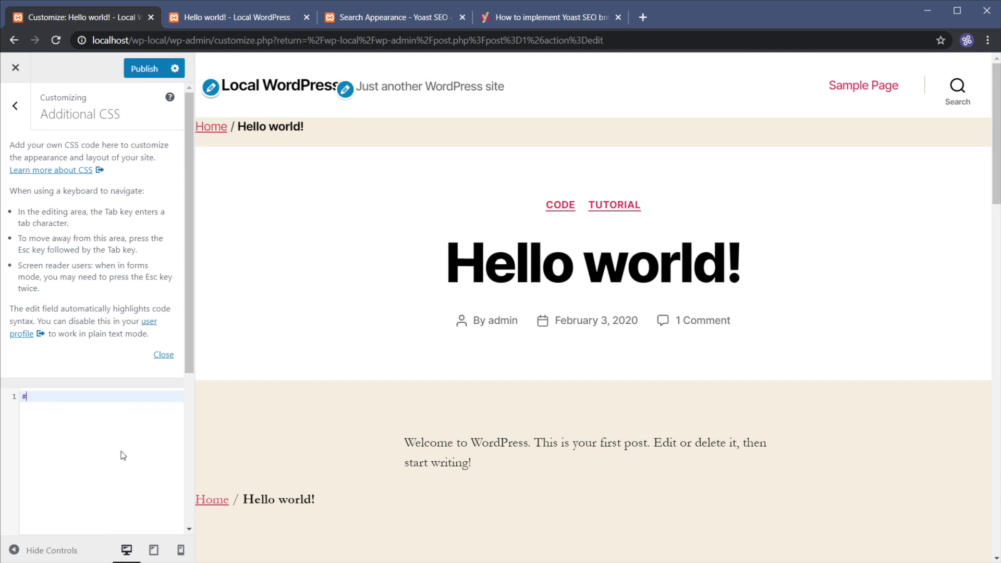
pyautogui.press('Return')
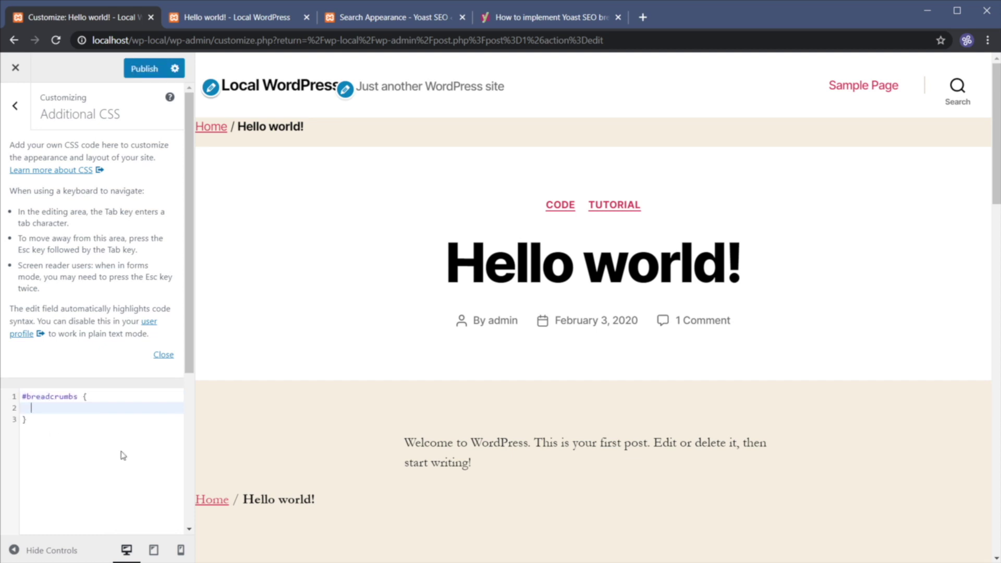
pyautogui.write('p')
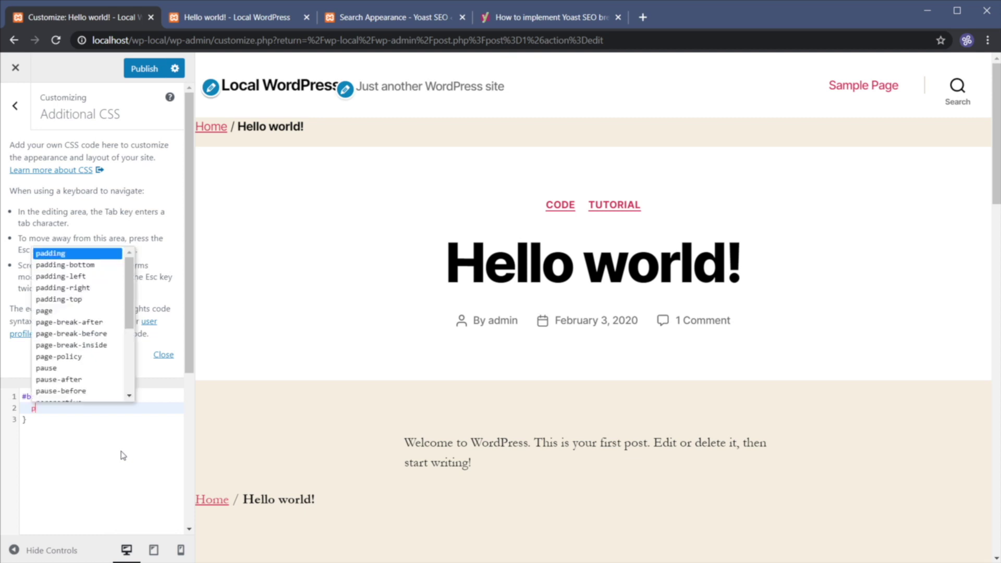
pyautogui.write('adding: 1rem;')
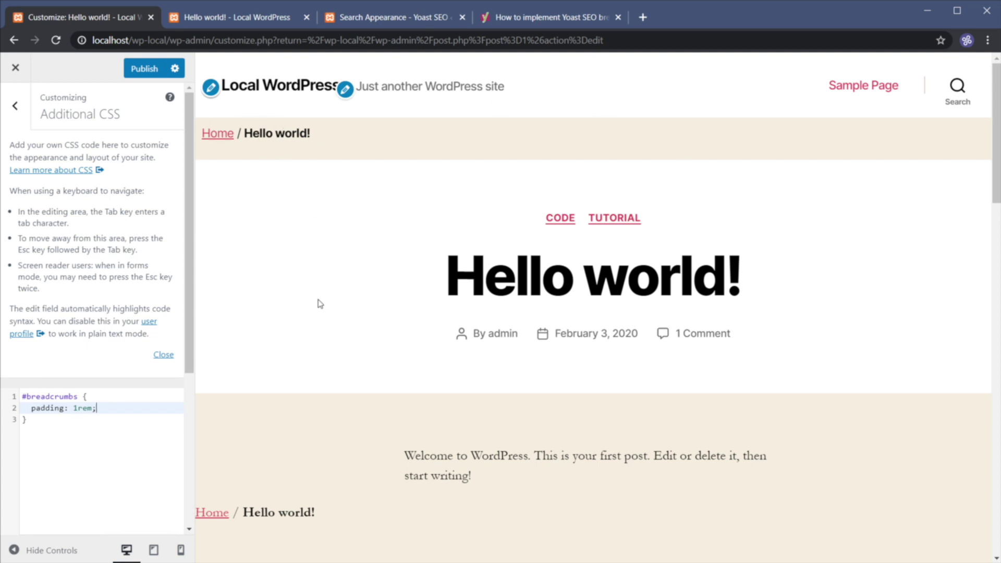
pyautogui.click(268, 17)
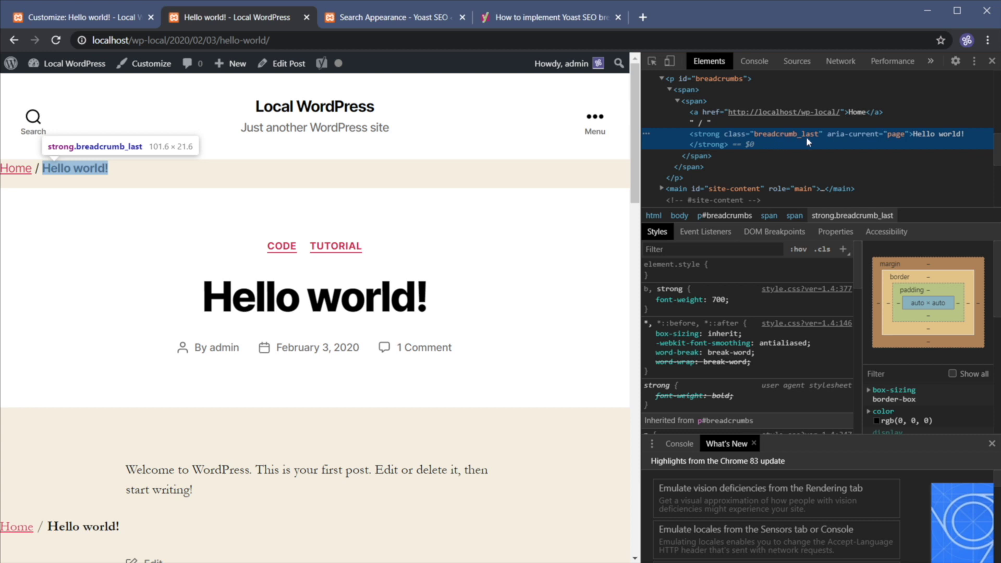
# Add #breadcrumbs .breadcrumb_last { text-transform: uppercase; } and publish the CSS
pyautogui.click(99, 19)
pyautogui.write('breadcrumbs .breadcrumb_last {')
pyautogui.press('Return')
pyautogui.press('Return')
pyautogui.write('}')
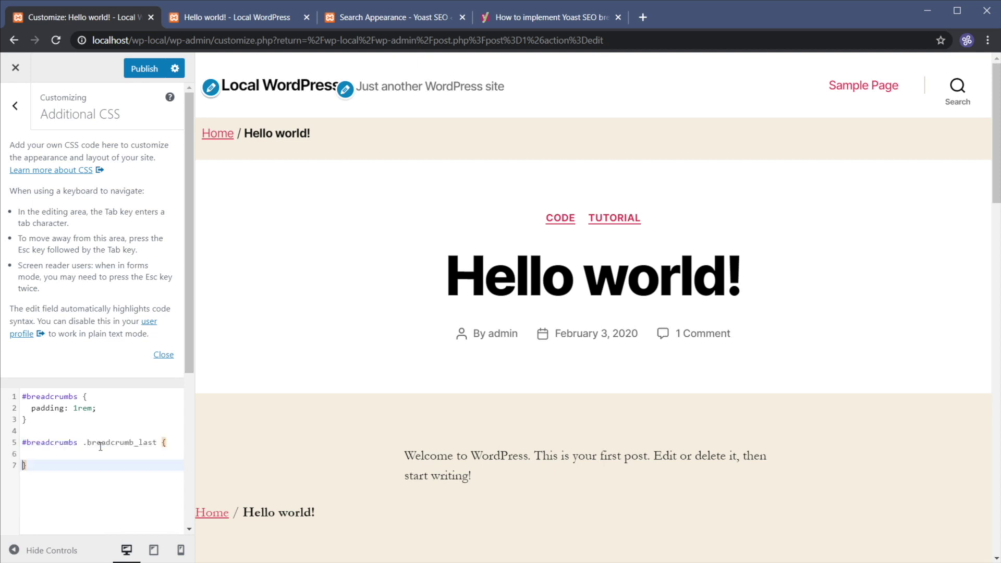
pyautogui.press('Up')
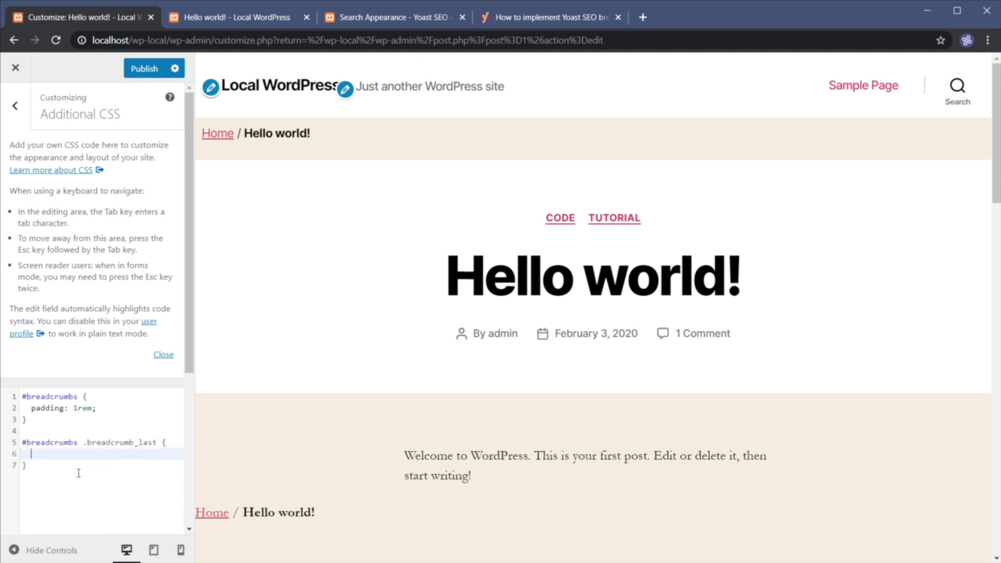
pyautogui.write('text')
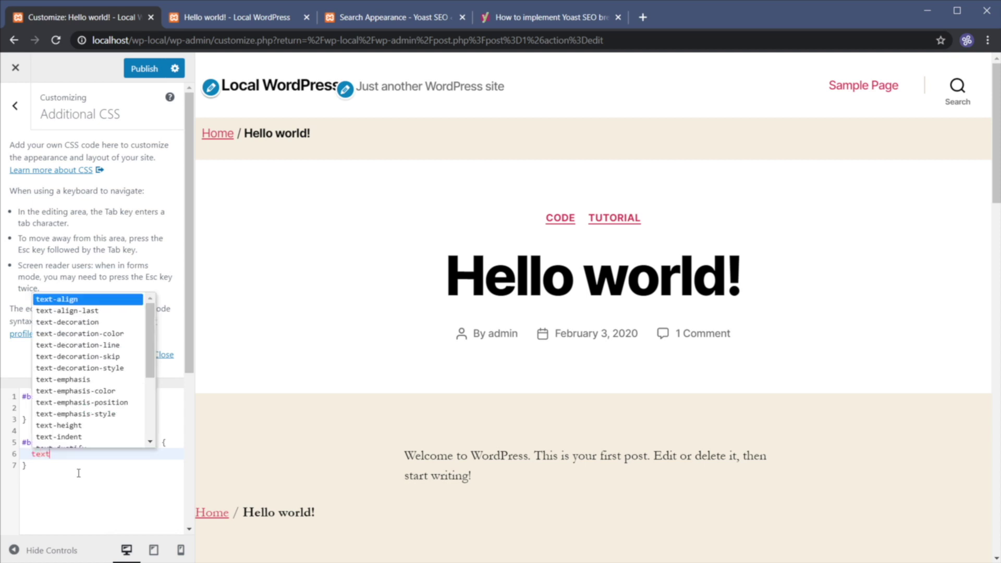
pyautogui.write('tr')
pyautogui.press('BackSpace')
pyautogui.press('BackSpace')
pyautogui.press('BackSpace')
pyautogui.write('-transform: uppercase;')
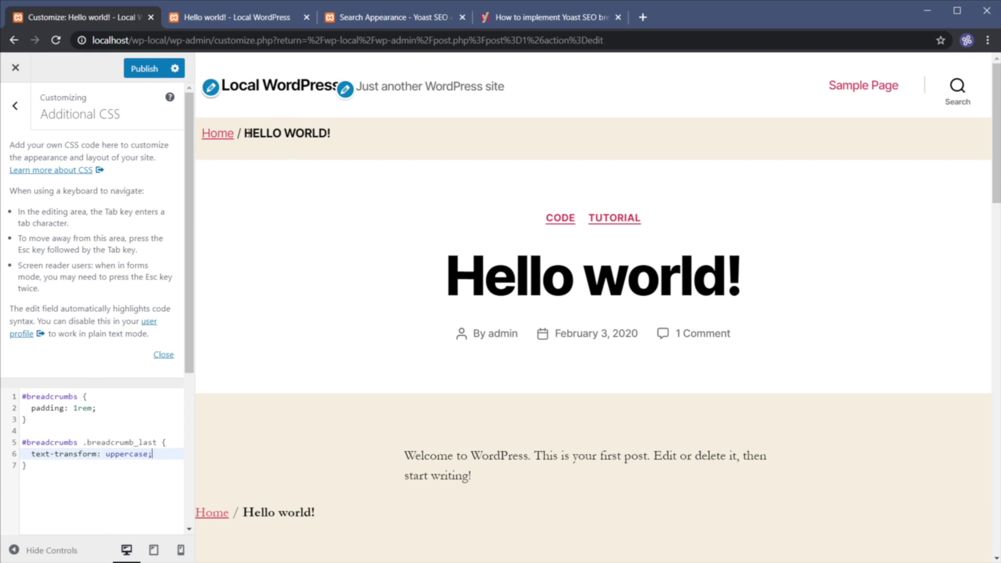
pyautogui.moveTo(248, 133); pyautogui.dragTo(332, 135)
pyautogui.click(332, 149)
pyautogui.click(144, 69)
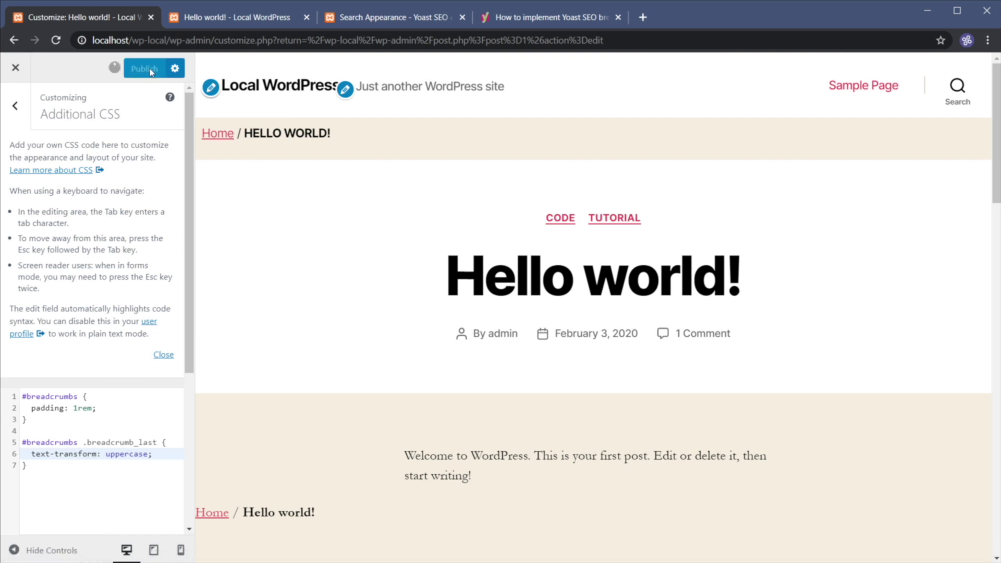
pyautogui.click(222, 17)
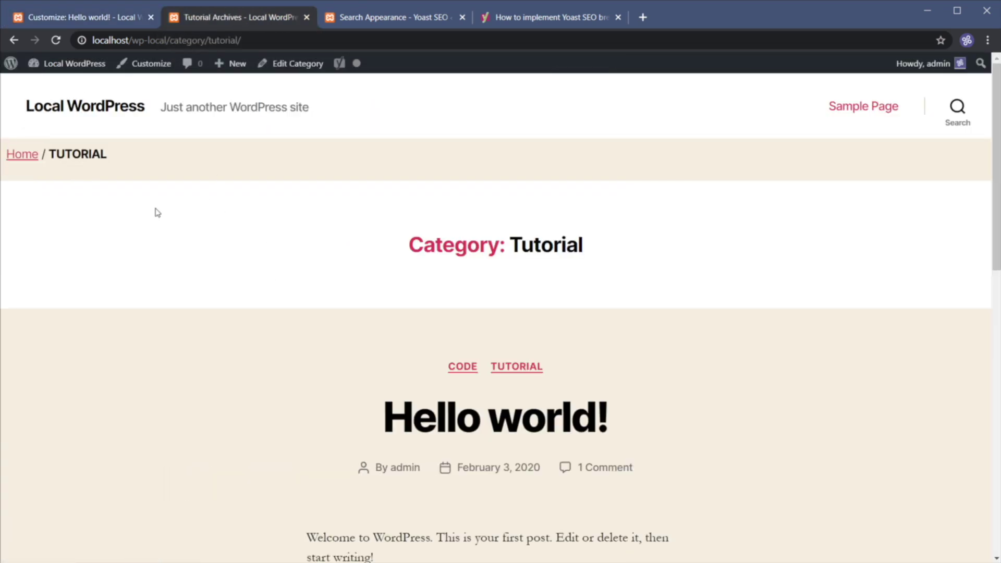
# Close the Customizer and open header.php in the Theme Editor
pyautogui.click(108, 17)
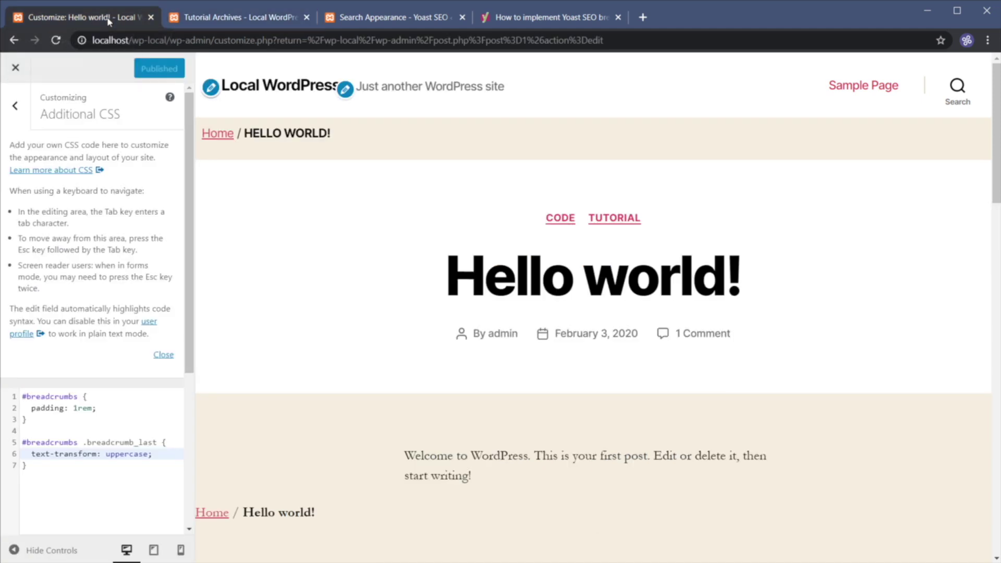
pyautogui.click(16, 67)
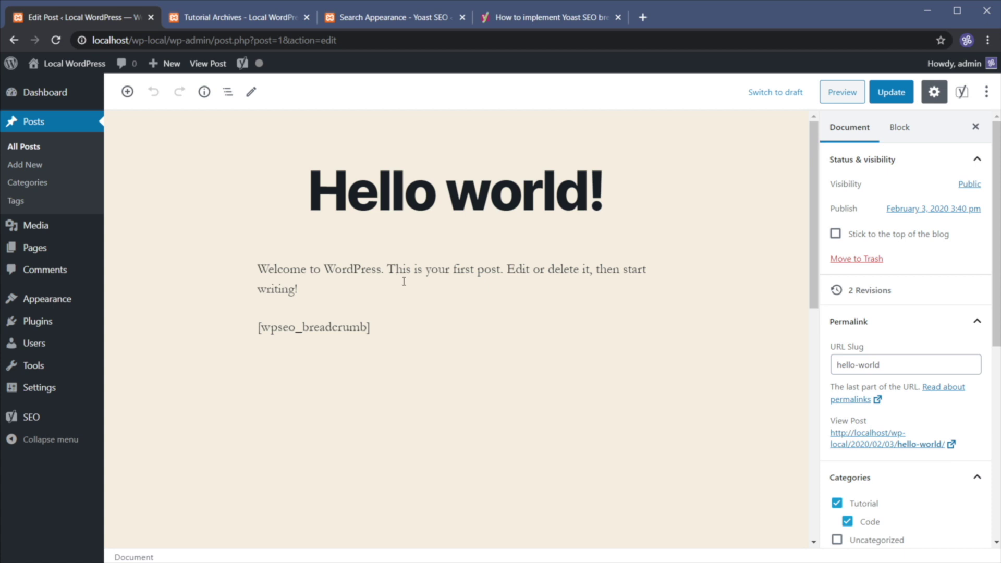
pyautogui.moveTo(52, 305)
pyautogui.click(165, 391)
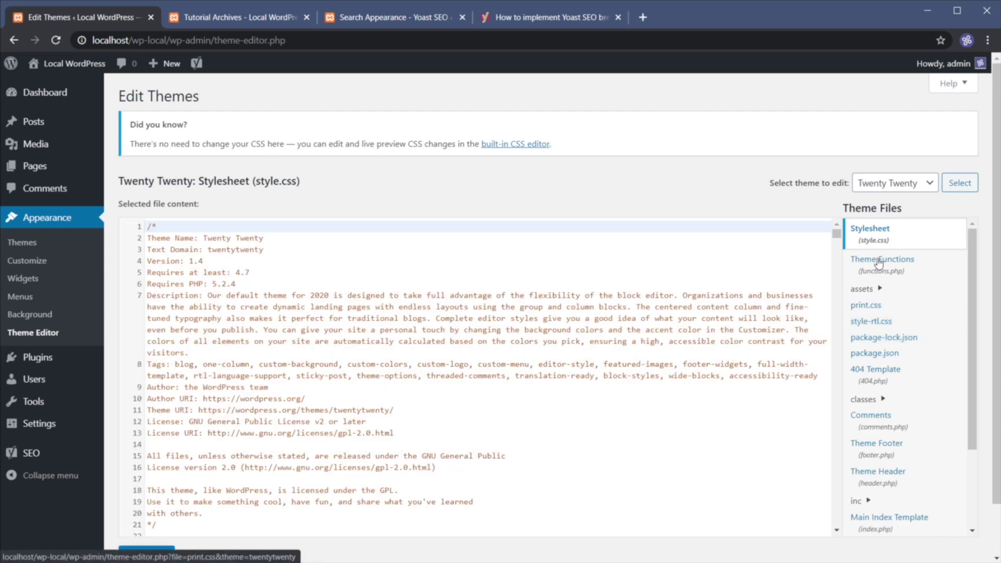
pyautogui.click(880, 474)
# Review the yoast_breadcrumb snippet at lines 190–192 near the end of header.php
pyautogui.click(340, 363)
pyautogui.scroll(-20, 340, 364)
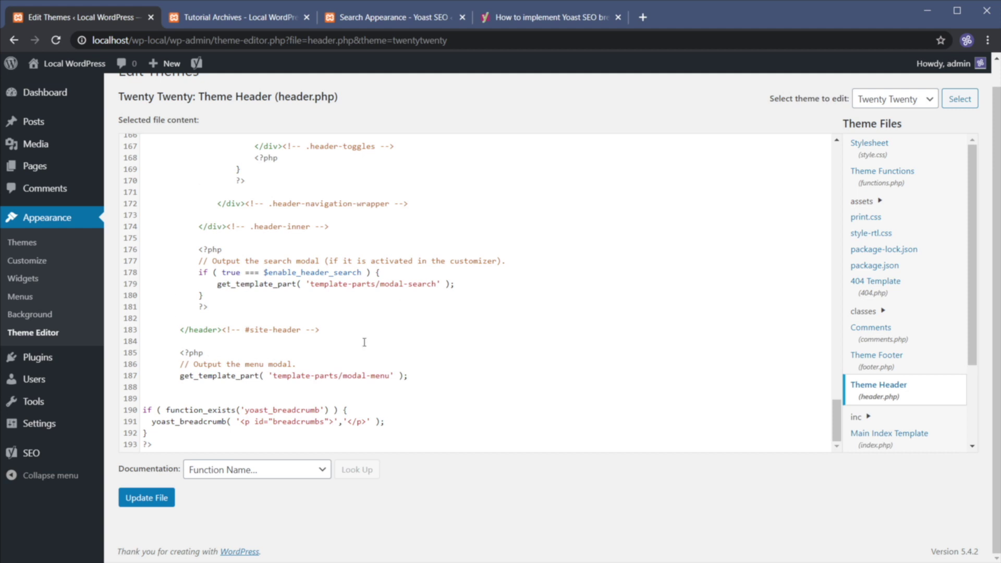
pyautogui.moveTo(397, 425); pyautogui.dragTo(112, 397)
pyautogui.press('Up')
pyautogui.press('Up')
pyautogui.press('Up')
pyautogui.press('Up')
pyautogui.press('Up')
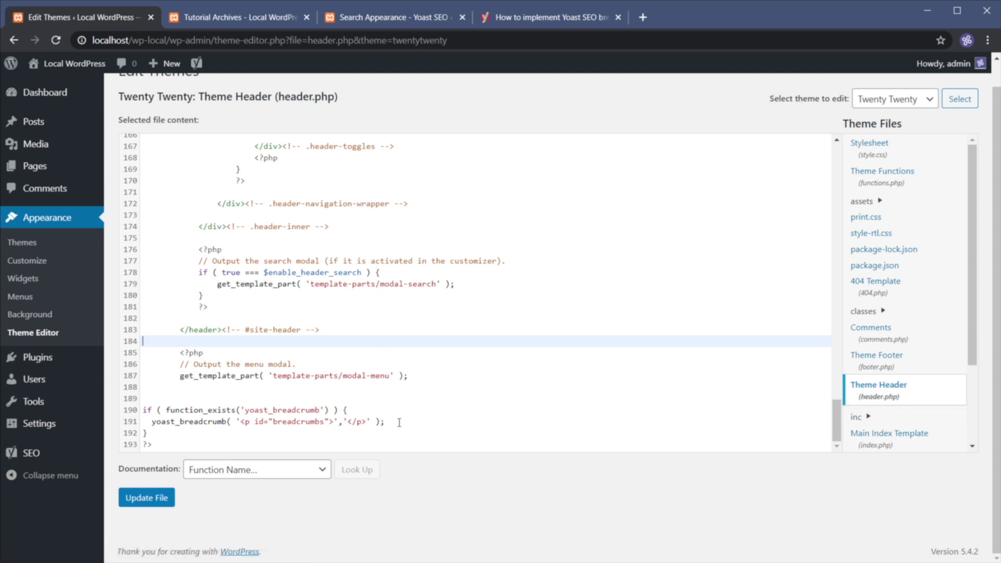
pyautogui.moveTo(399, 422); pyautogui.dragTo(124, 389)
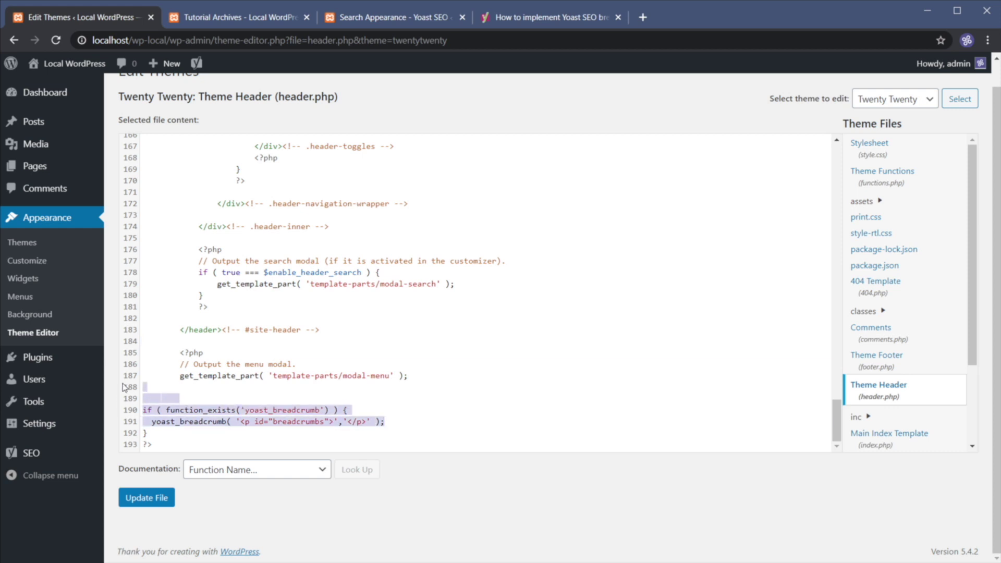
pyautogui.click(221, 385)
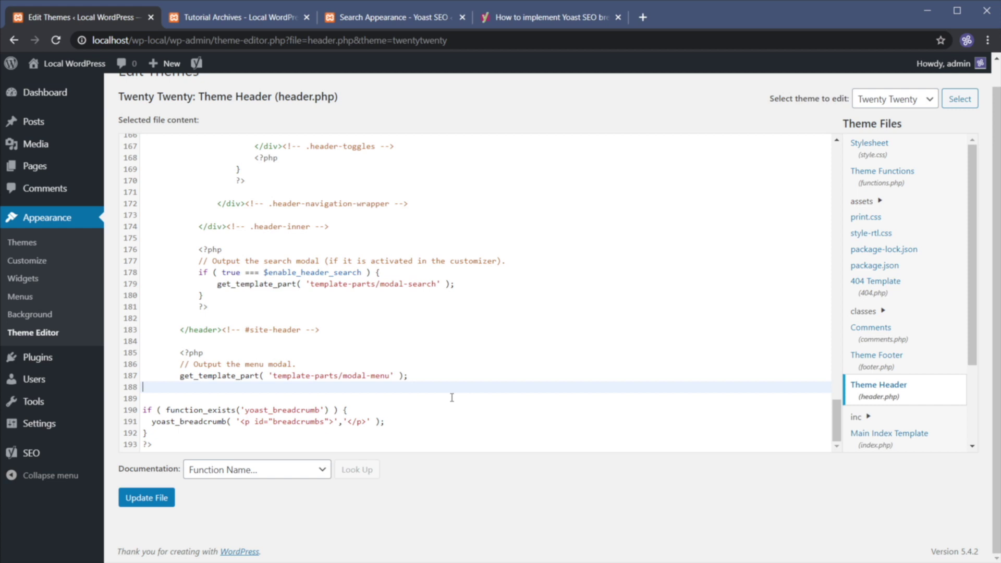
pyautogui.scroll(15, 394, 172)
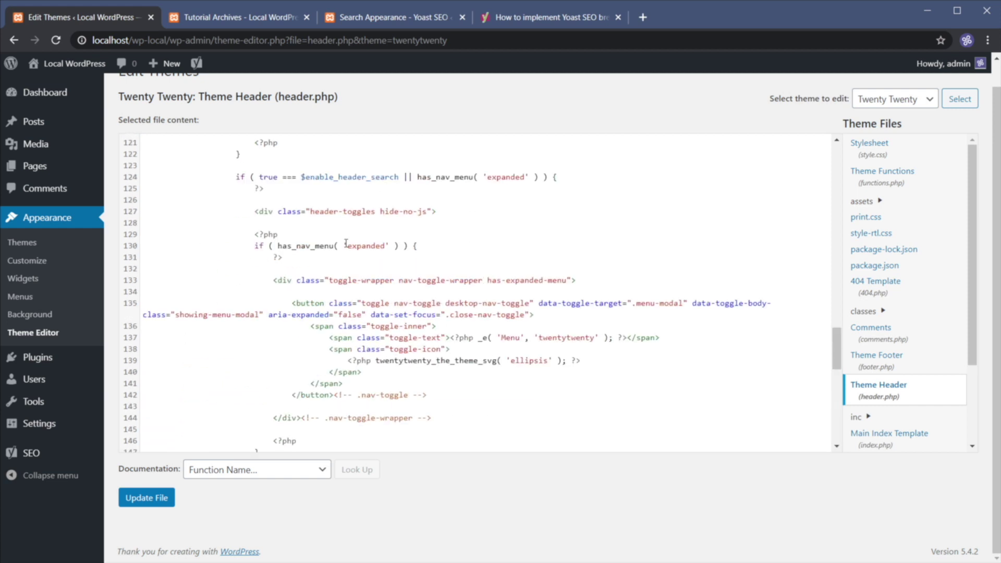
pyautogui.scroll(-15, 334, 257)
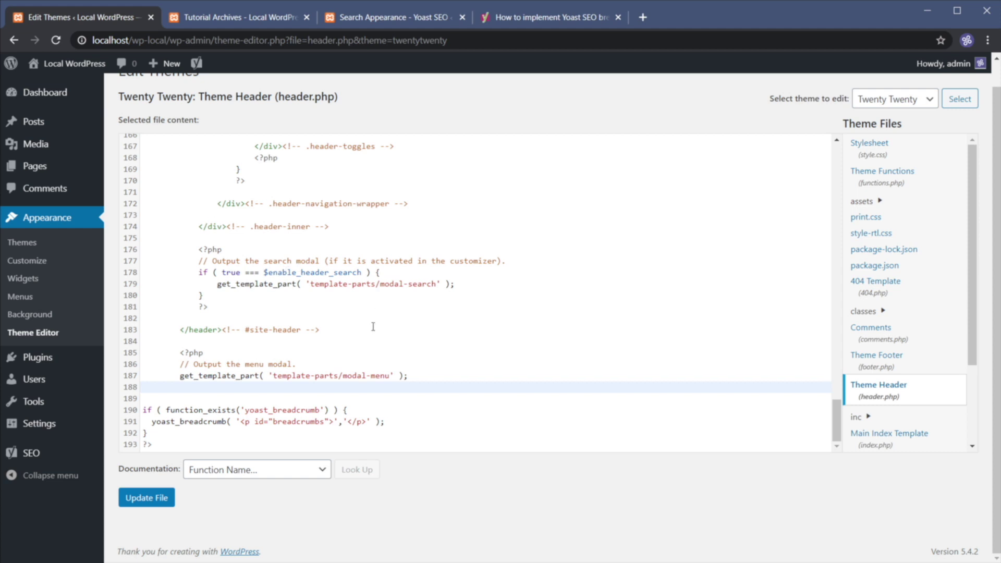
pyautogui.click(50, 359)
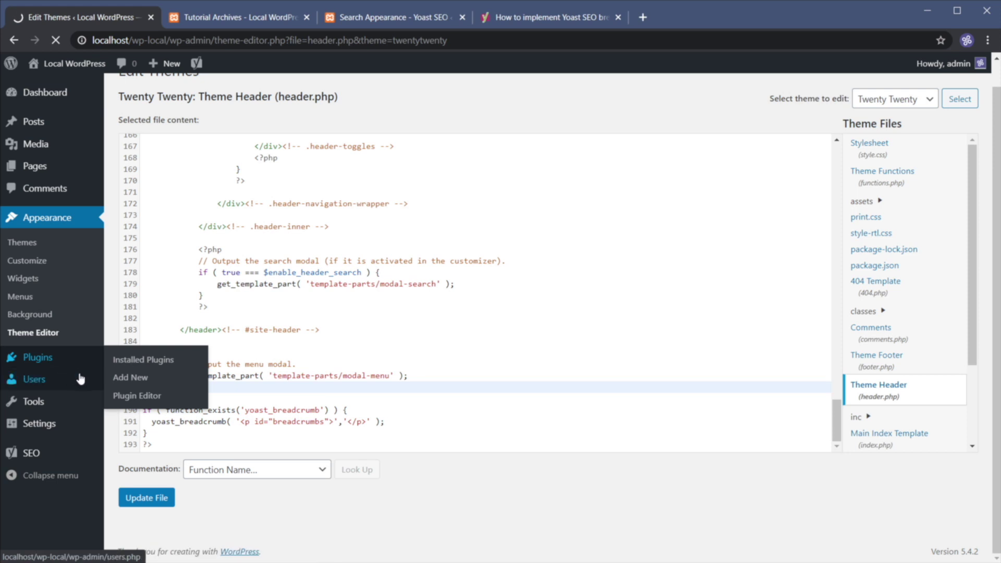
# Search the Add Plugins directory for 'breadcrumbs'
pyautogui.click(172, 364)
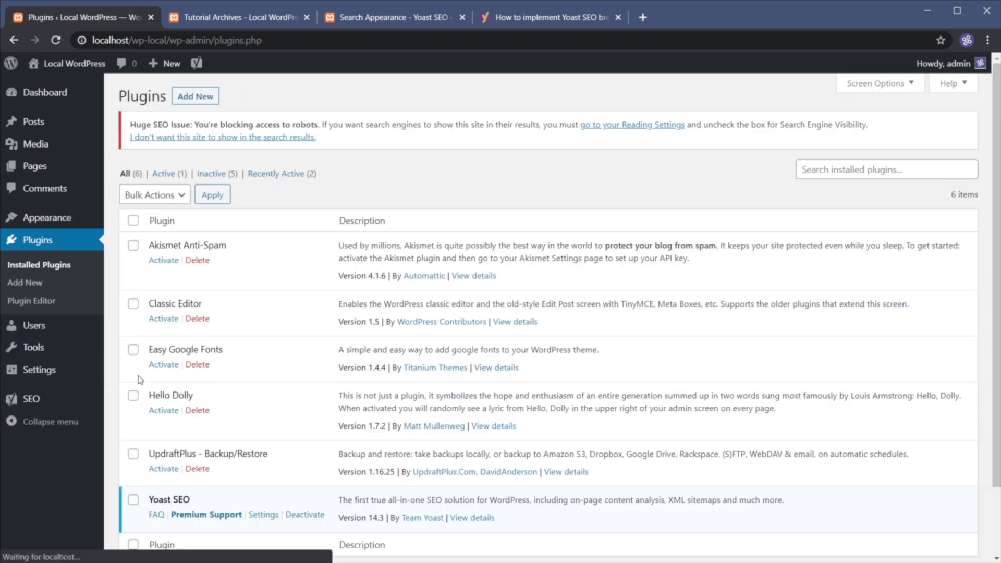
pyautogui.click(205, 98)
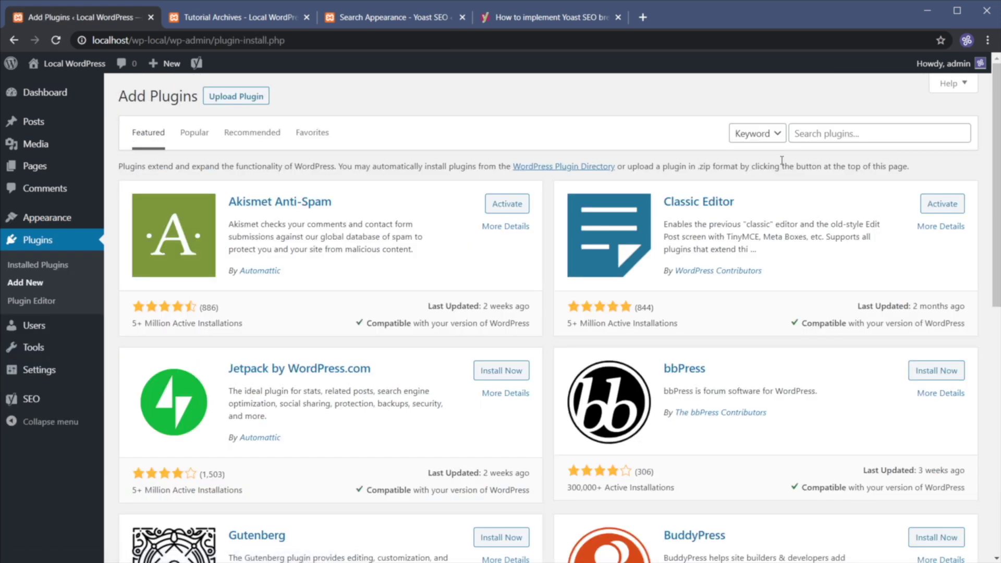
pyautogui.click(822, 133)
pyautogui.click(807, 230)
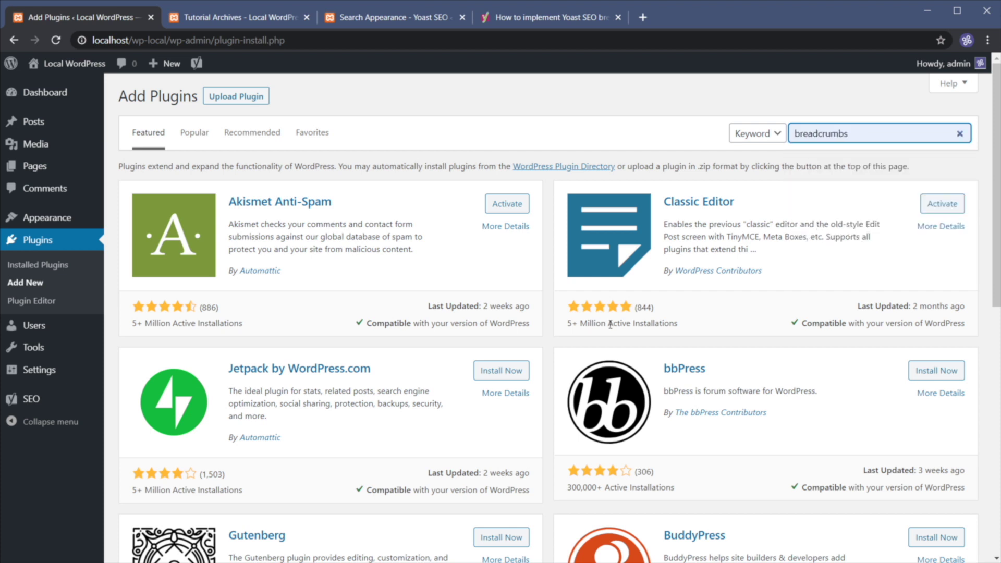